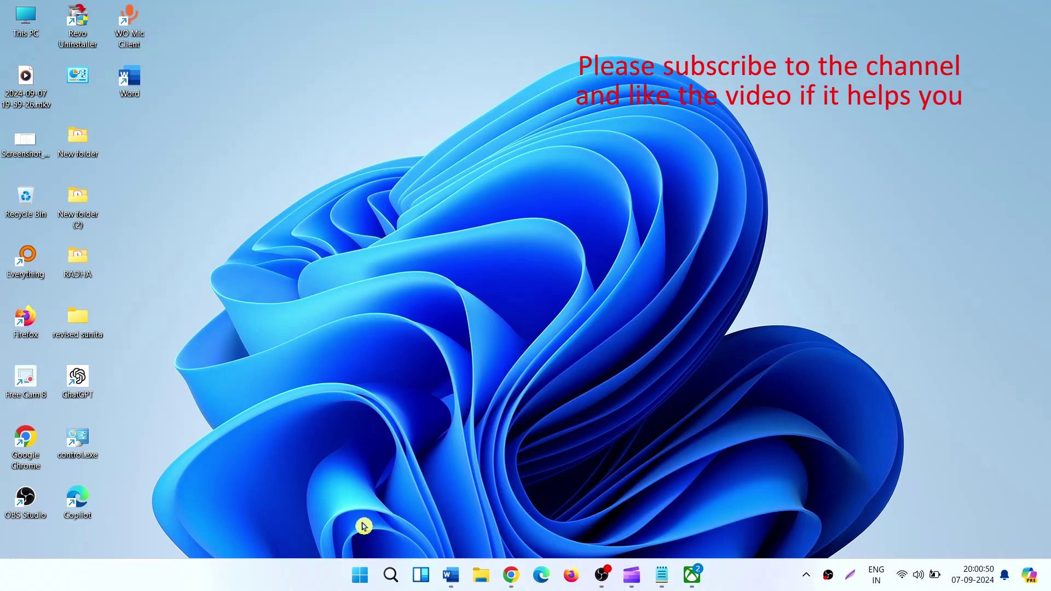
- Open the Start menu from the taskbar to reach the pinned Settings app
{"action": "left_click", "coordinate": [357, 585]}
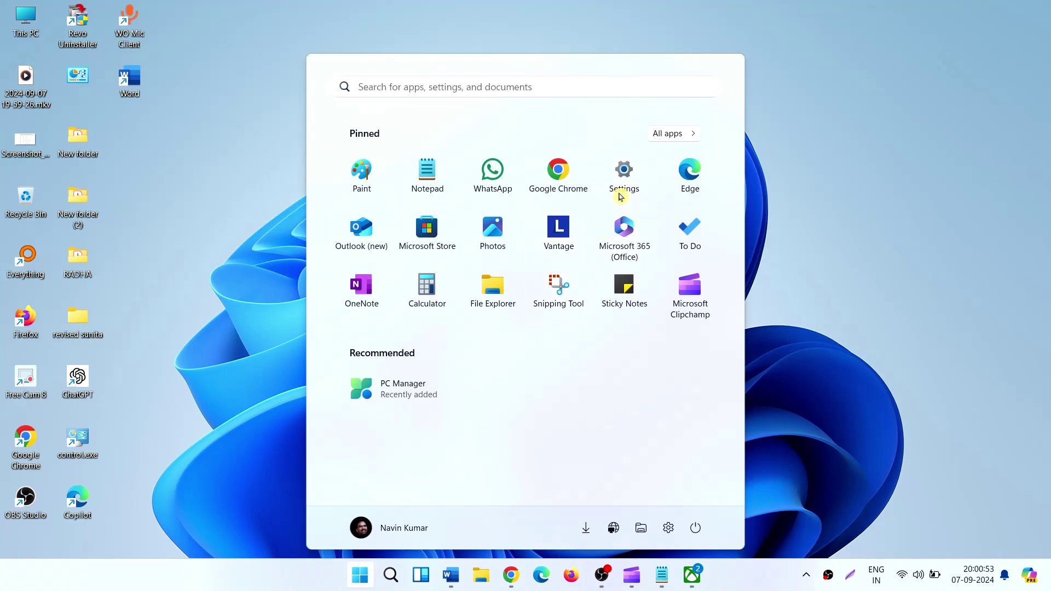
- Open Settings > Gaming, confirm Game Mode is Off, and return to the Gaming overview
{"action": "left_click", "coordinate": [621, 195]}
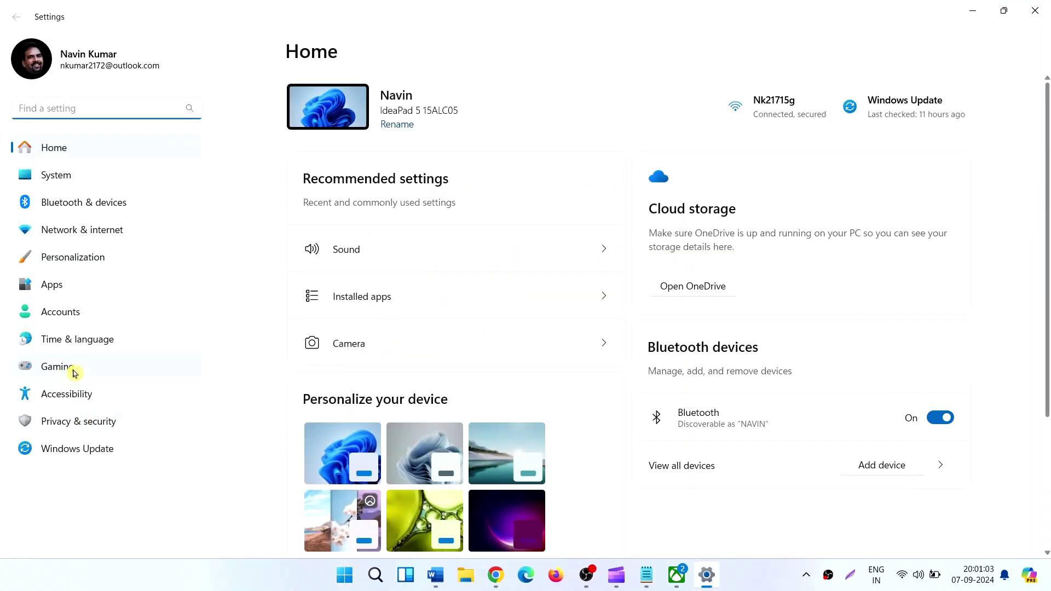
{"action": "left_click", "coordinate": [74, 371]}
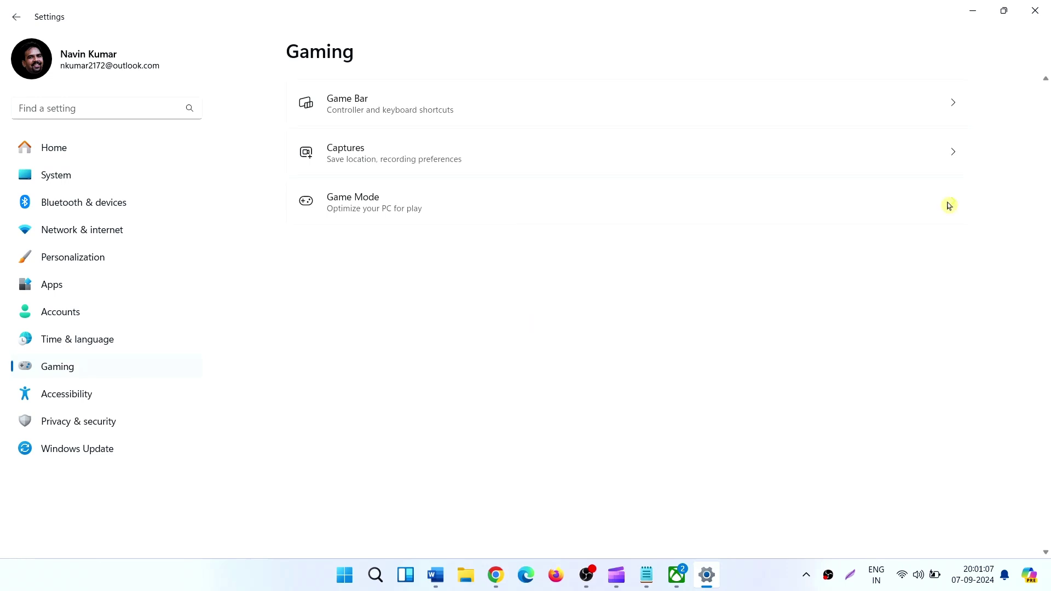
{"action": "left_click", "coordinate": [389, 205]}
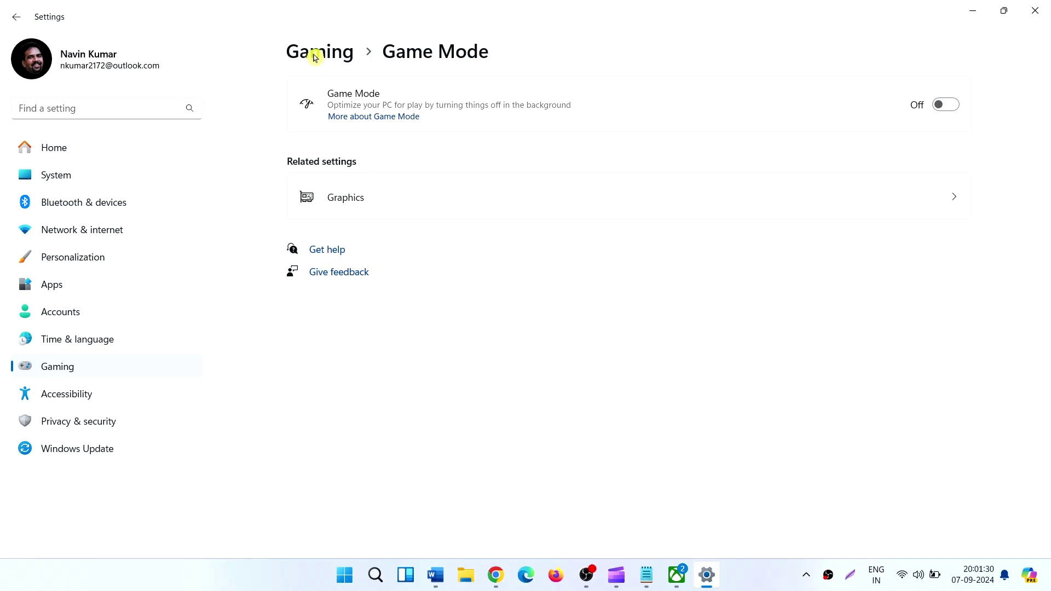
{"action": "left_click", "coordinate": [315, 61]}
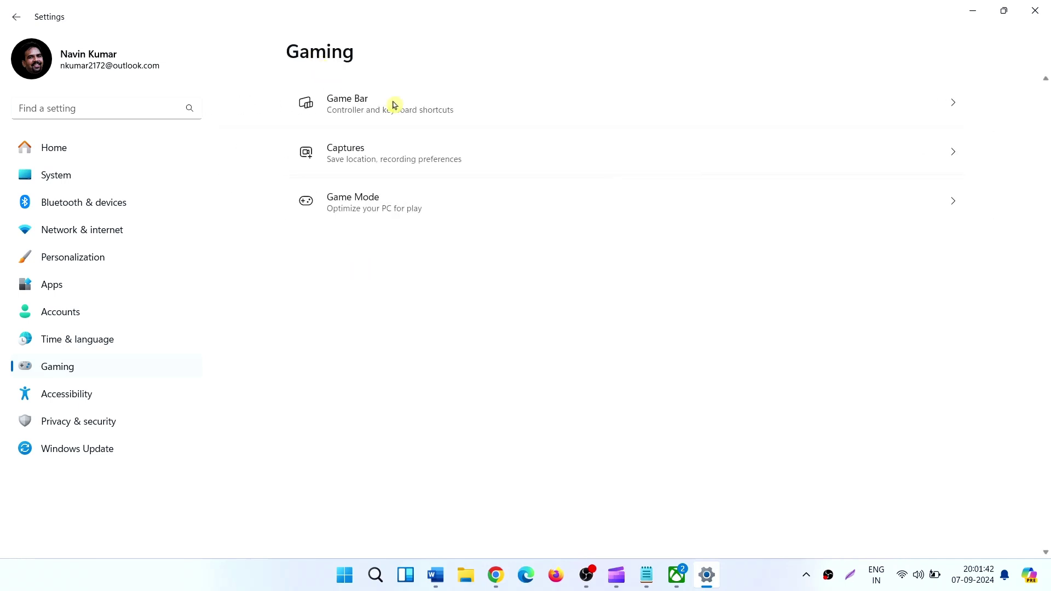
- Switch off 'Allow your controller to open Game Bar' and step back toward Settings Home
{"action": "left_click", "coordinate": [393, 104]}
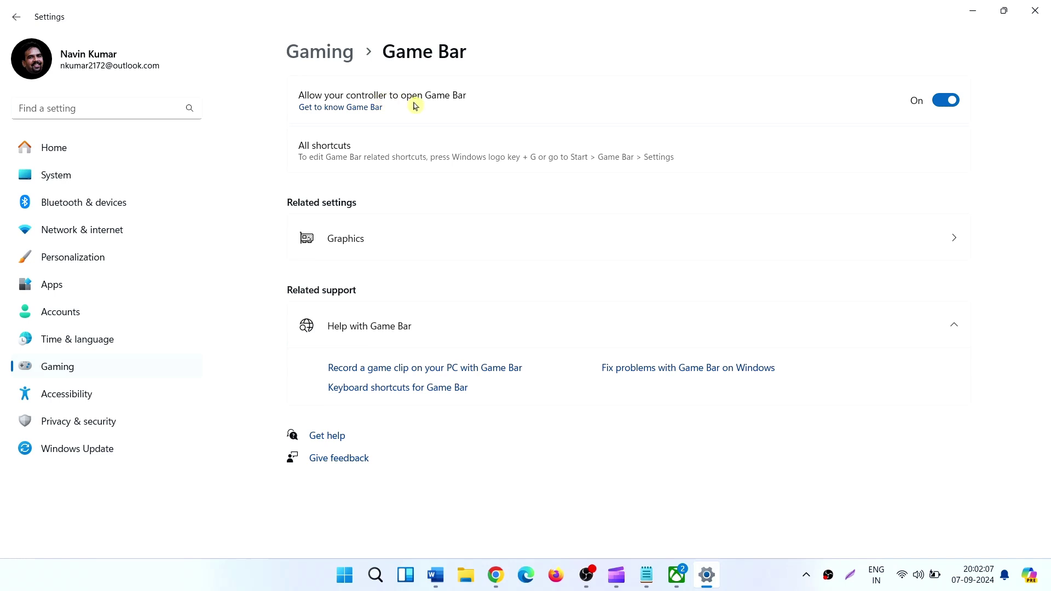
{"action": "left_click", "coordinate": [944, 100]}
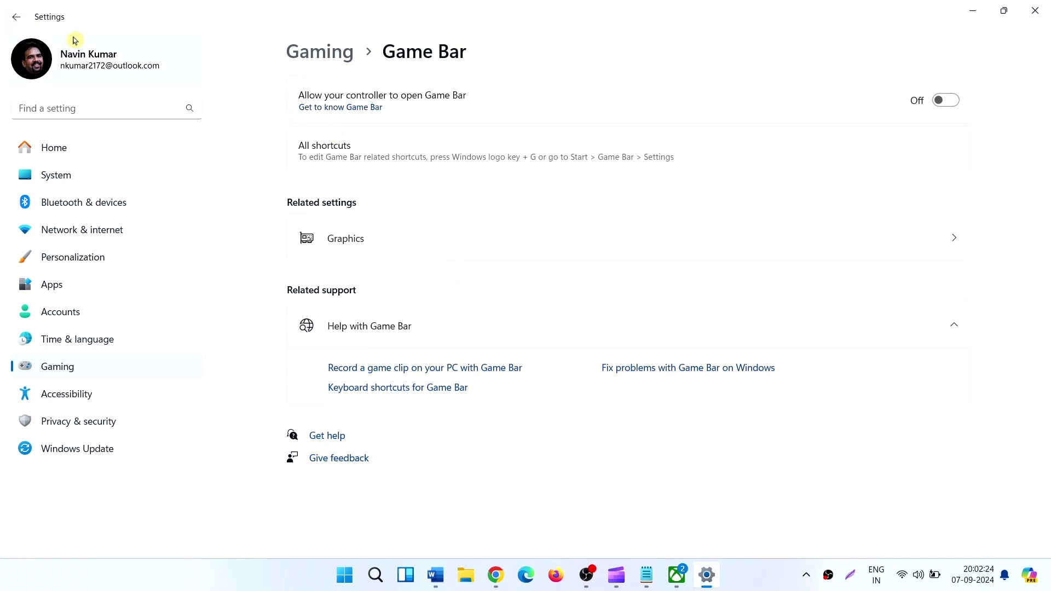
{"action": "left_click", "coordinate": [14, 19]}
{"action": "left_click", "coordinate": [14, 20]}
{"action": "left_click", "coordinate": [15, 21]}
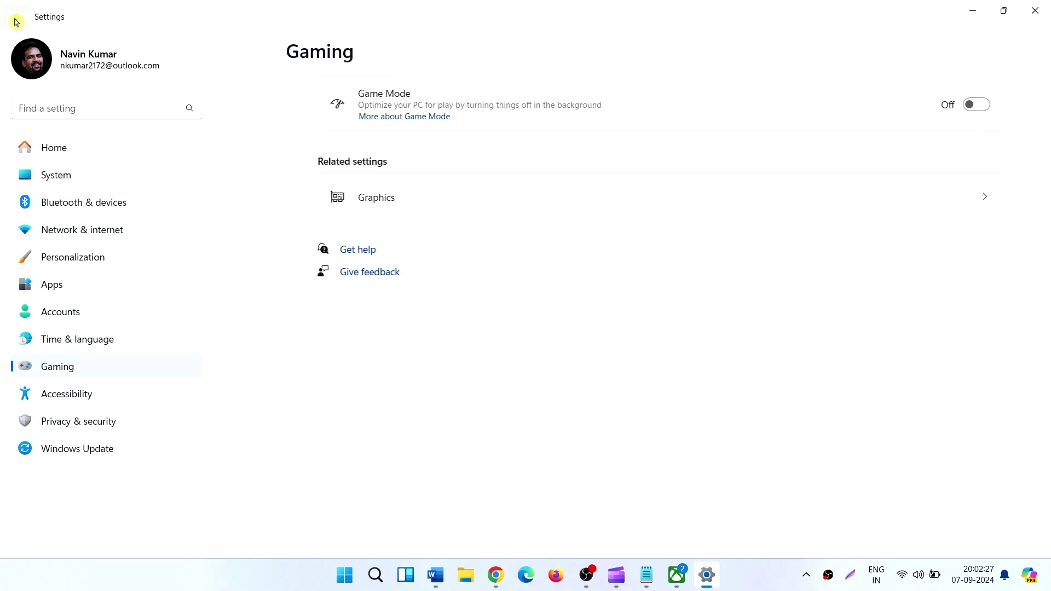
- Go to System > System components and show more options for the Game Bar component
{"action": "left_click", "coordinate": [16, 22]}
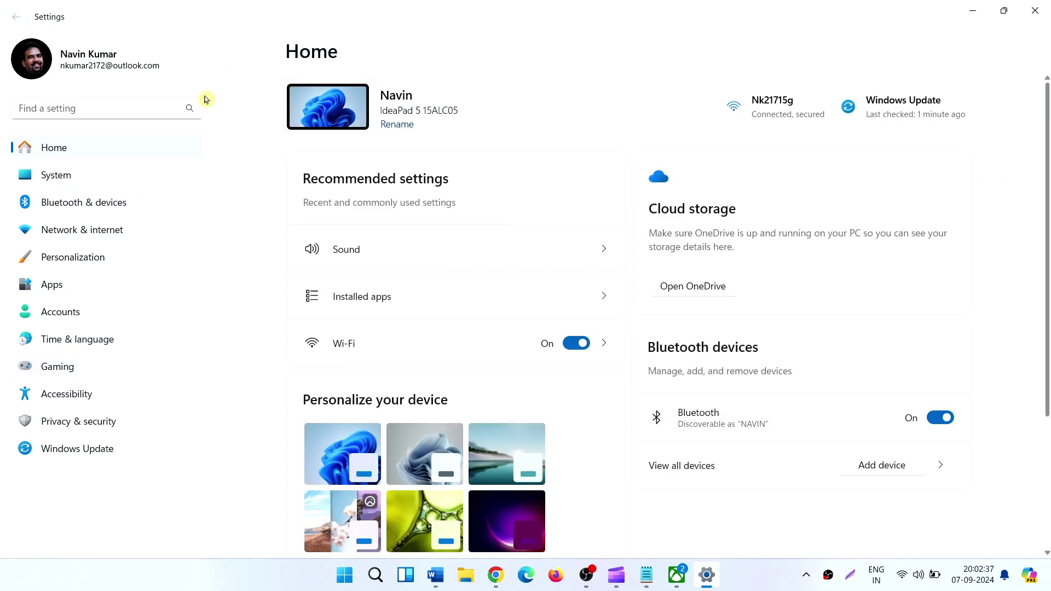
{"action": "left_click", "coordinate": [64, 182]}
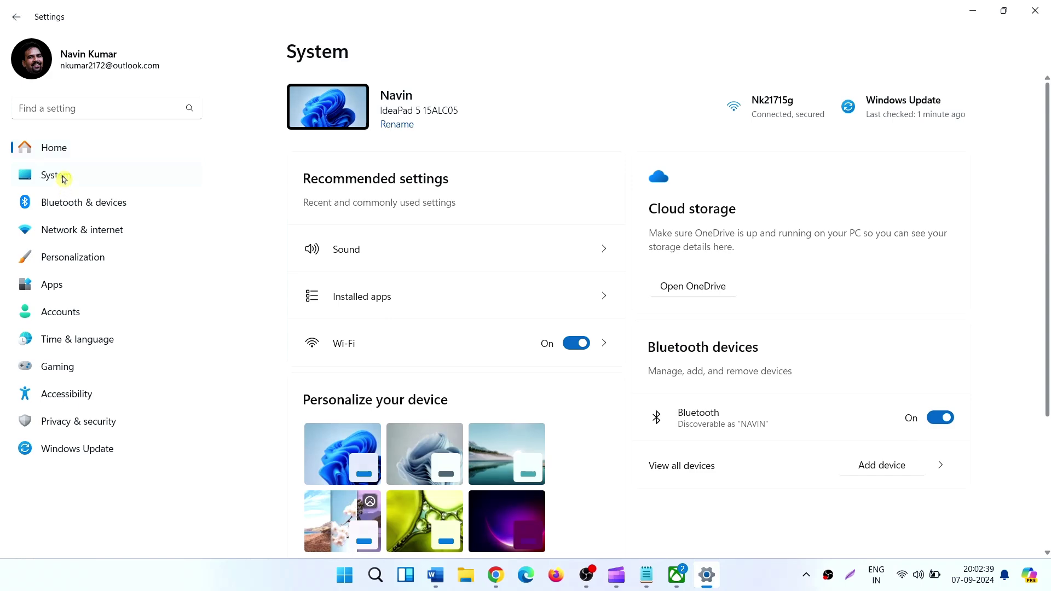
{"action": "scroll", "coordinate": [410, 202], "scroll_direction": "down", "scroll_amount": 10}
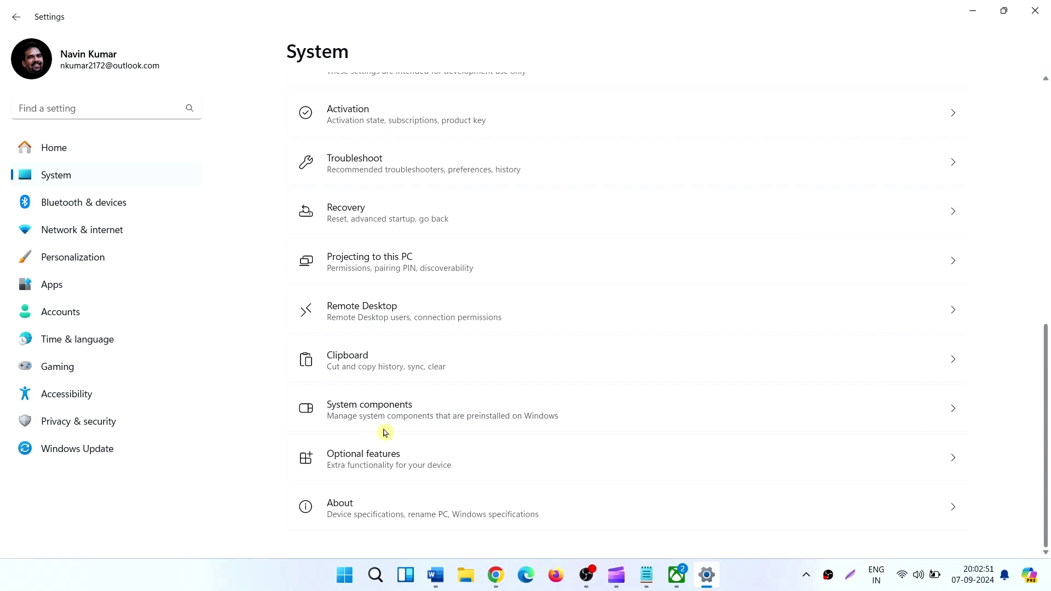
{"action": "left_click", "coordinate": [409, 412]}
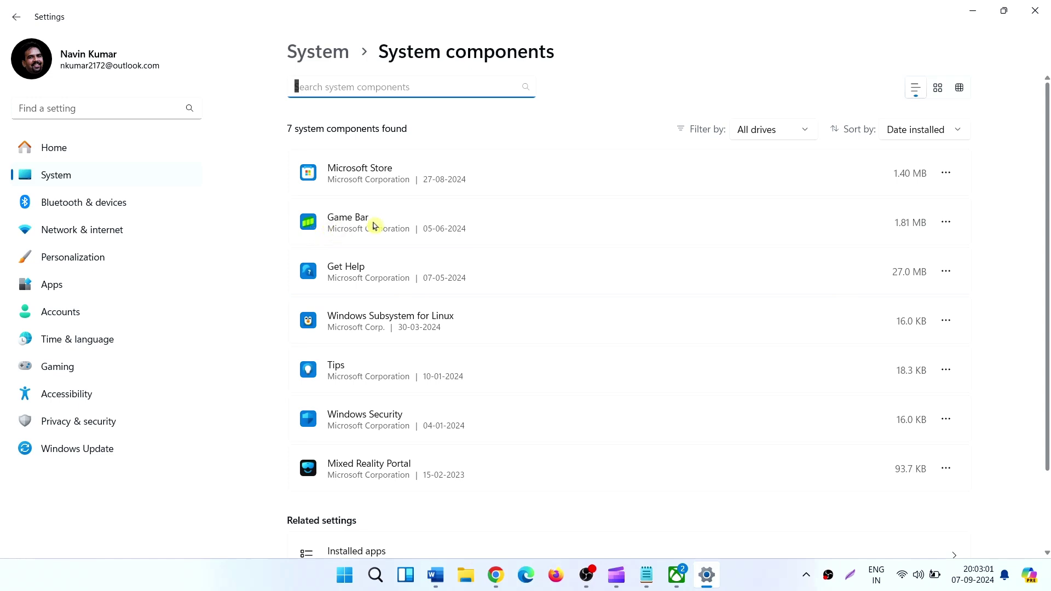
{"action": "left_click", "coordinate": [947, 223]}
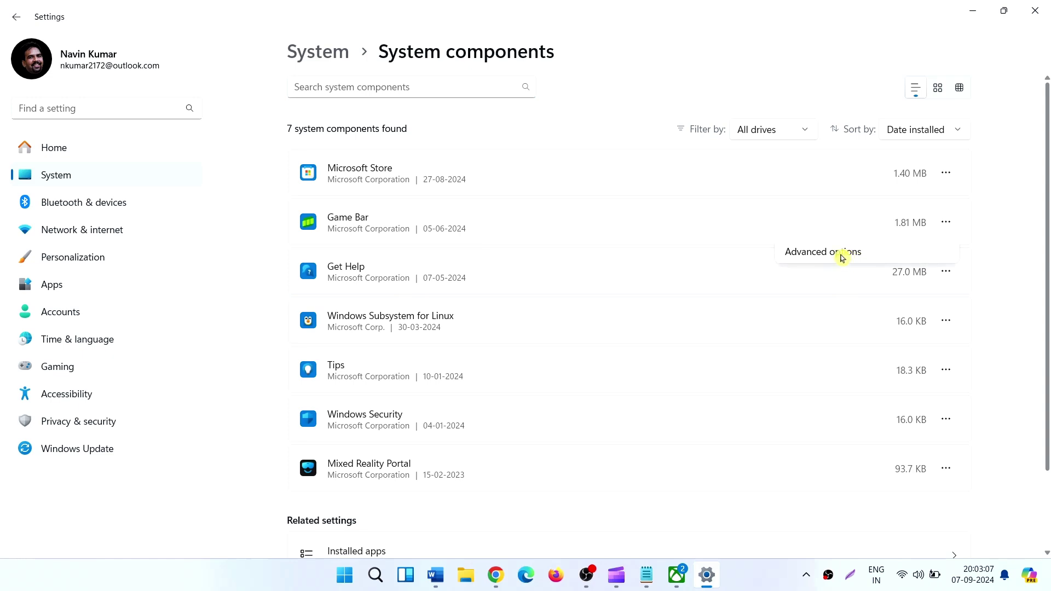
- In Game Bar's advanced options, set background component permissions to Never
{"action": "left_click", "coordinate": [842, 258]}
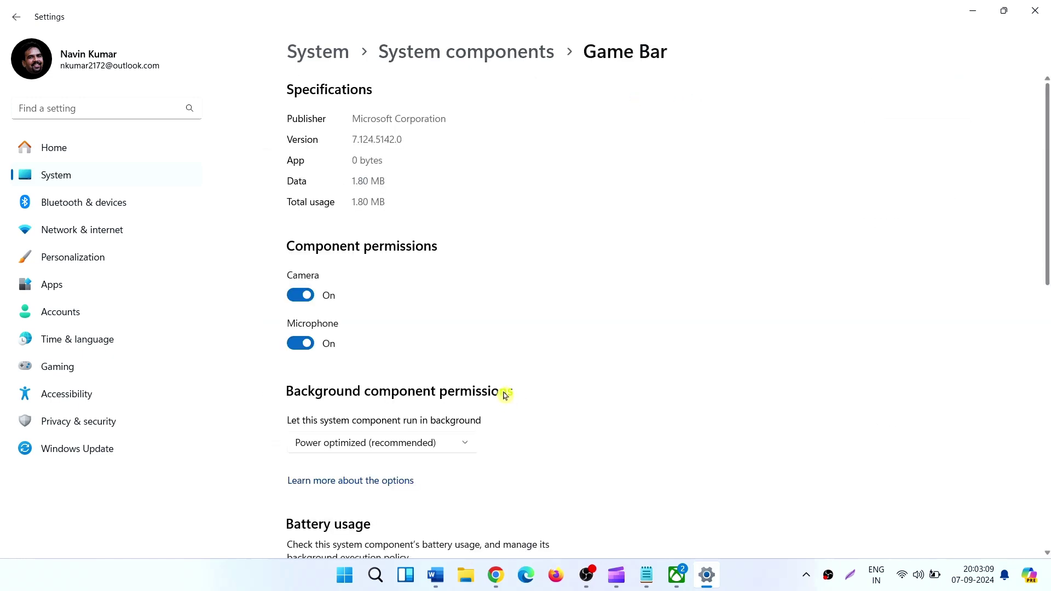
{"action": "scroll", "coordinate": [285, 148], "scroll_direction": "down", "scroll_amount": 5}
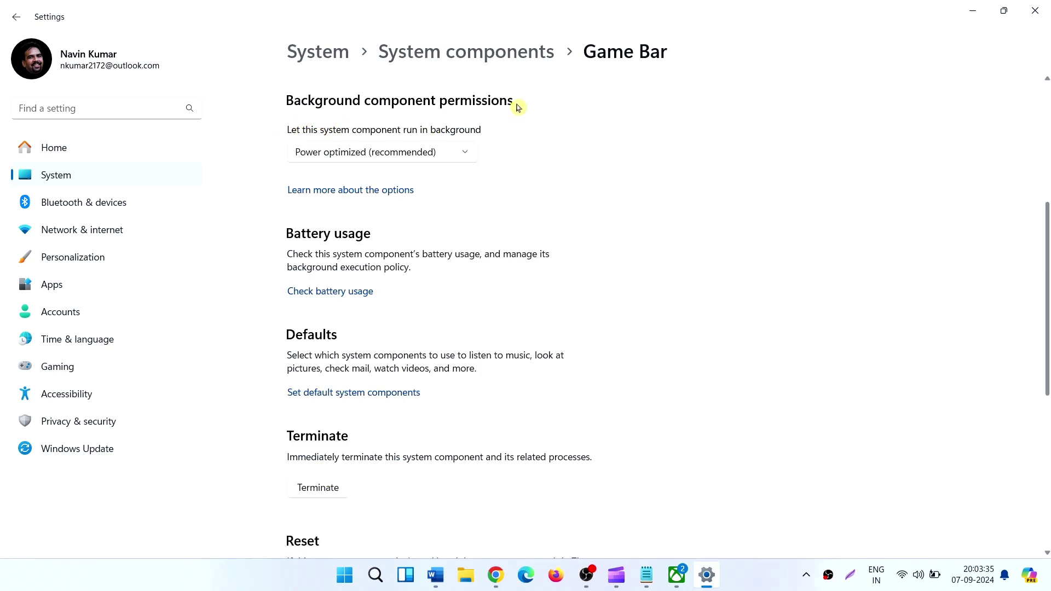
{"action": "left_click", "coordinate": [455, 158]}
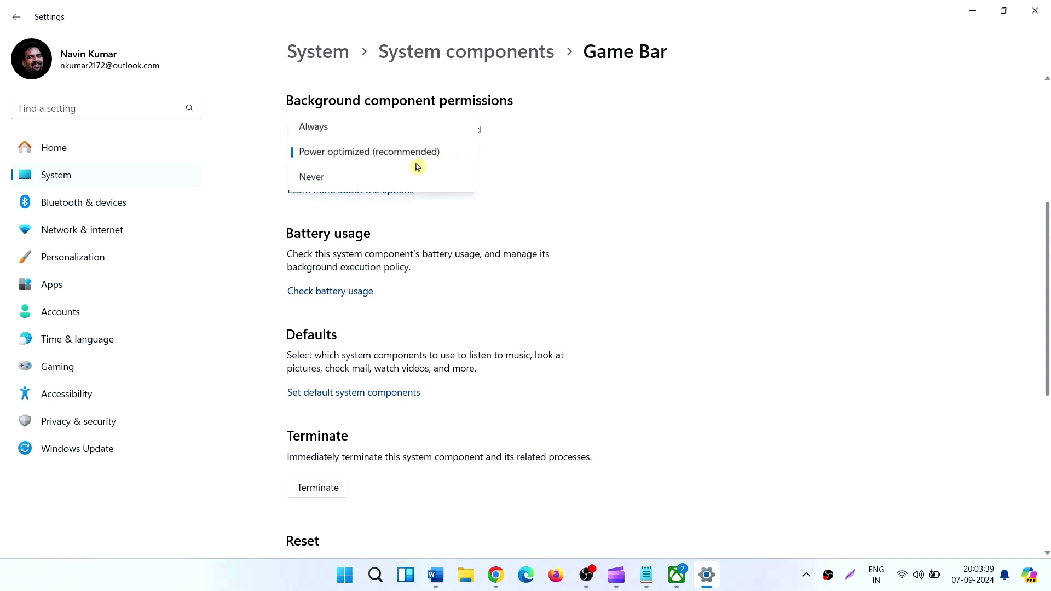
{"action": "left_click", "coordinate": [340, 184]}
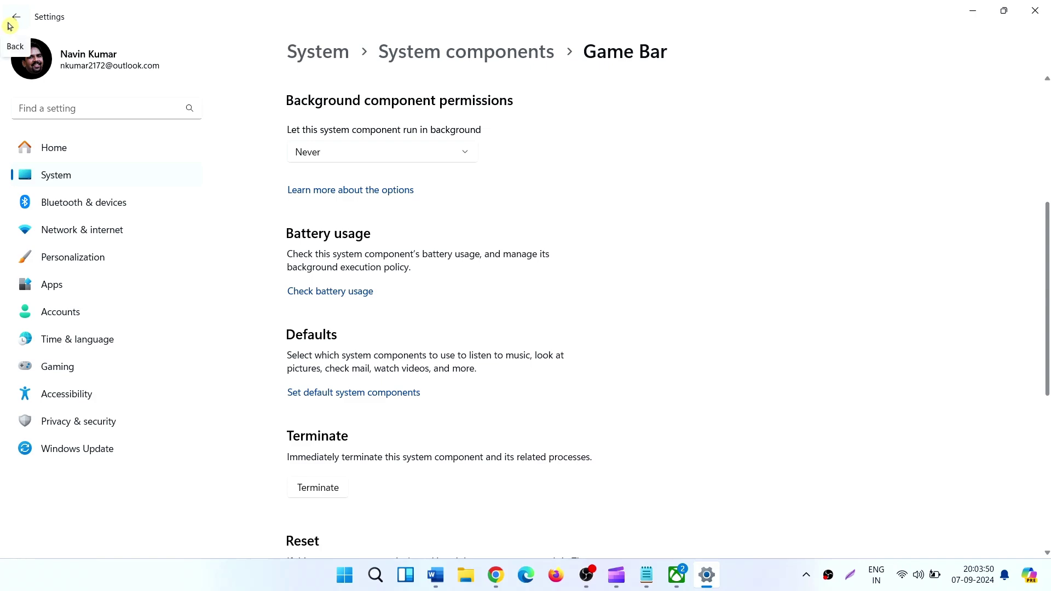
- Close Settings and launch Task Manager from the taskbar's right-click menu
{"action": "left_click", "coordinate": [1027, 9]}
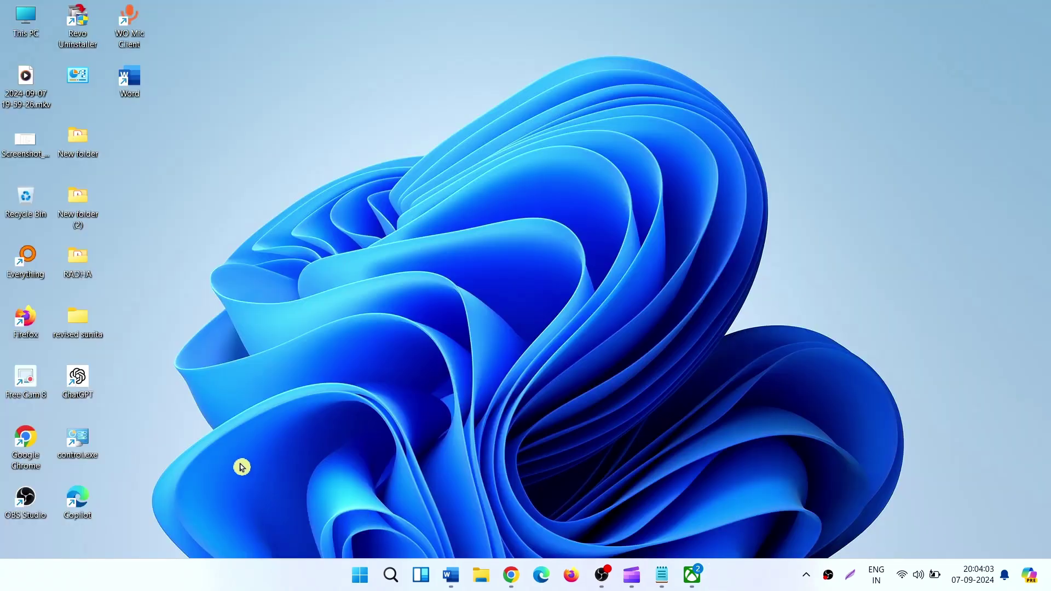
{"action": "right_click", "coordinate": [243, 579]}
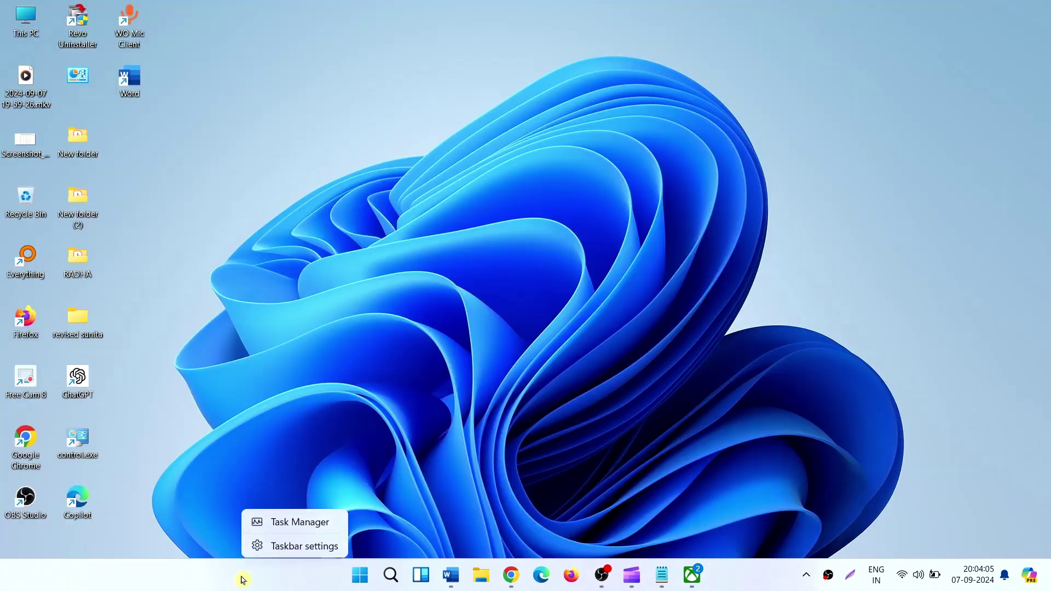
{"action": "left_click", "coordinate": [265, 530]}
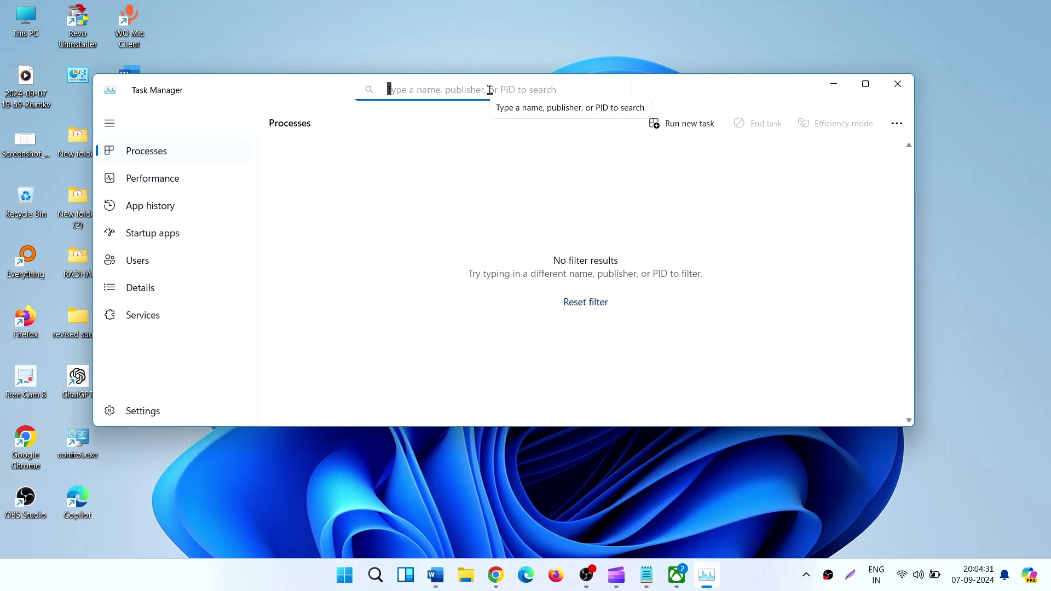
- Filter processes by 'gam', then end Game Bar and the GameDVR and Broadcast User Service
{"action": "type", "text": "gam"}
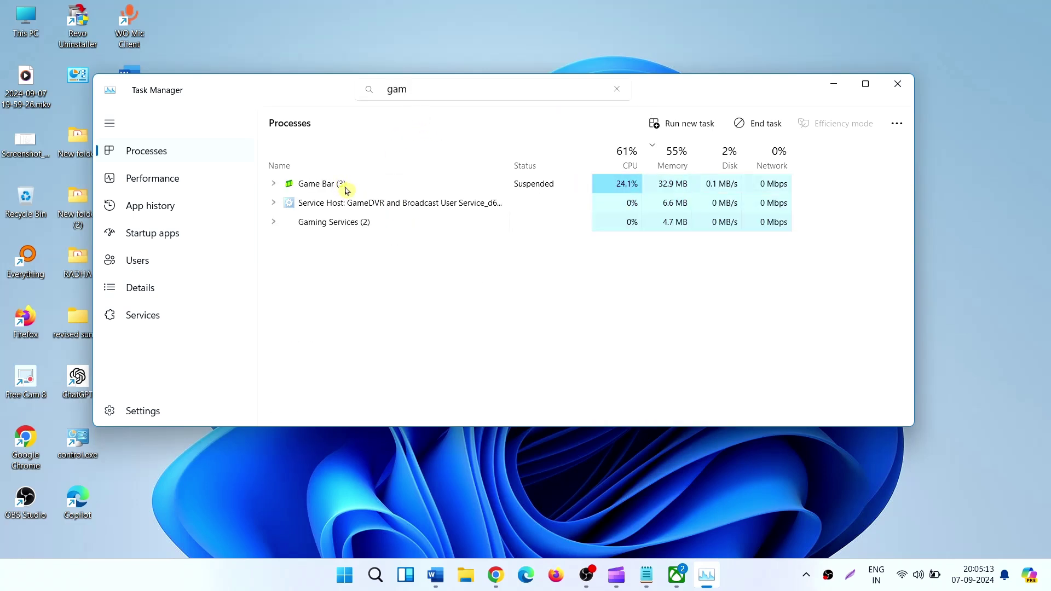
{"action": "right_click", "coordinate": [347, 189]}
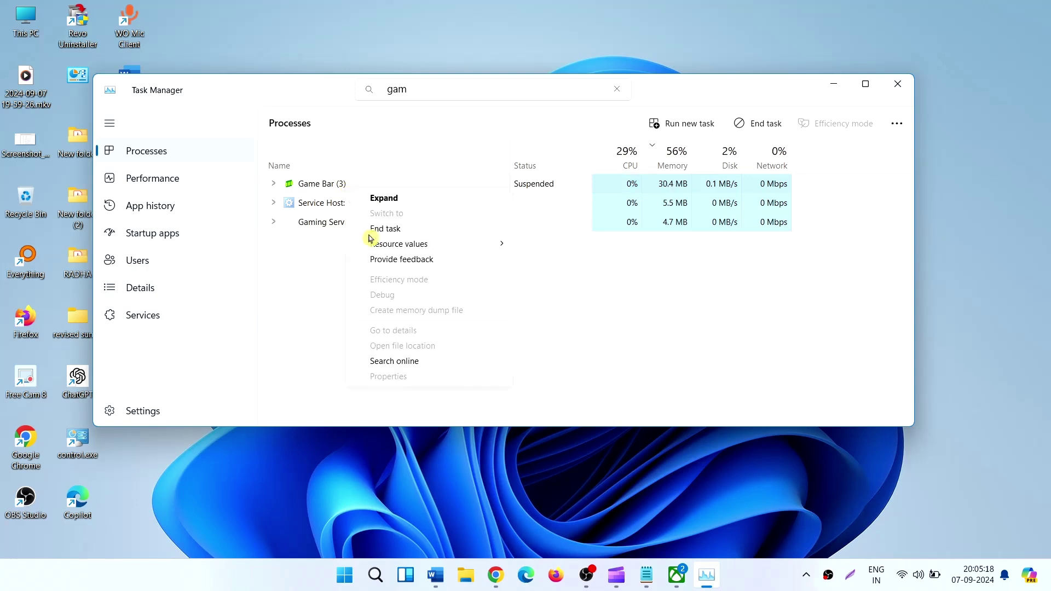
{"action": "left_click", "coordinate": [436, 232]}
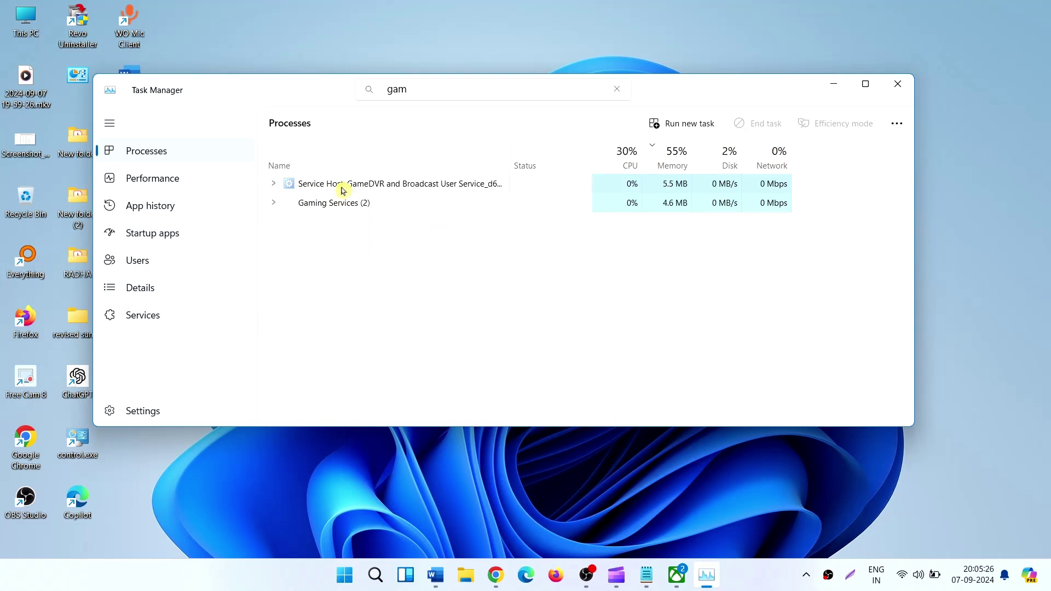
{"action": "right_click", "coordinate": [386, 186]}
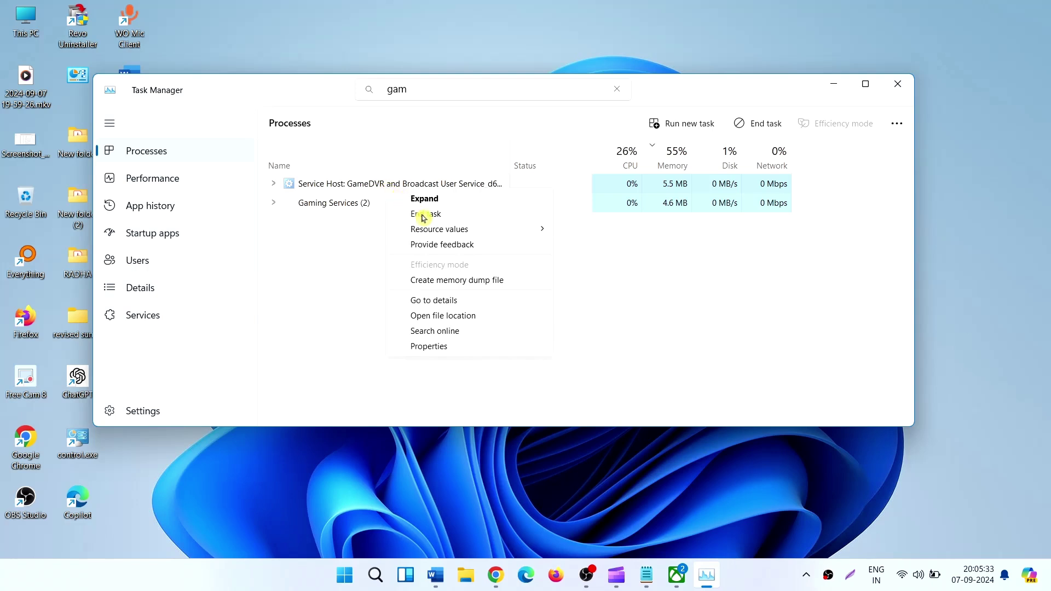
{"action": "left_click", "coordinate": [458, 218]}
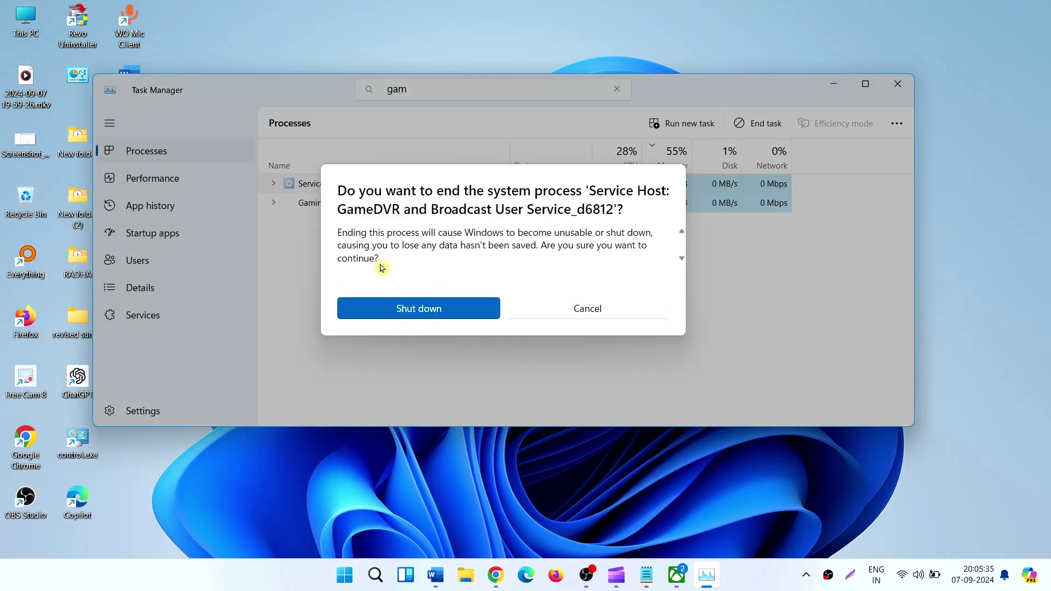
{"action": "left_click", "coordinate": [397, 309]}
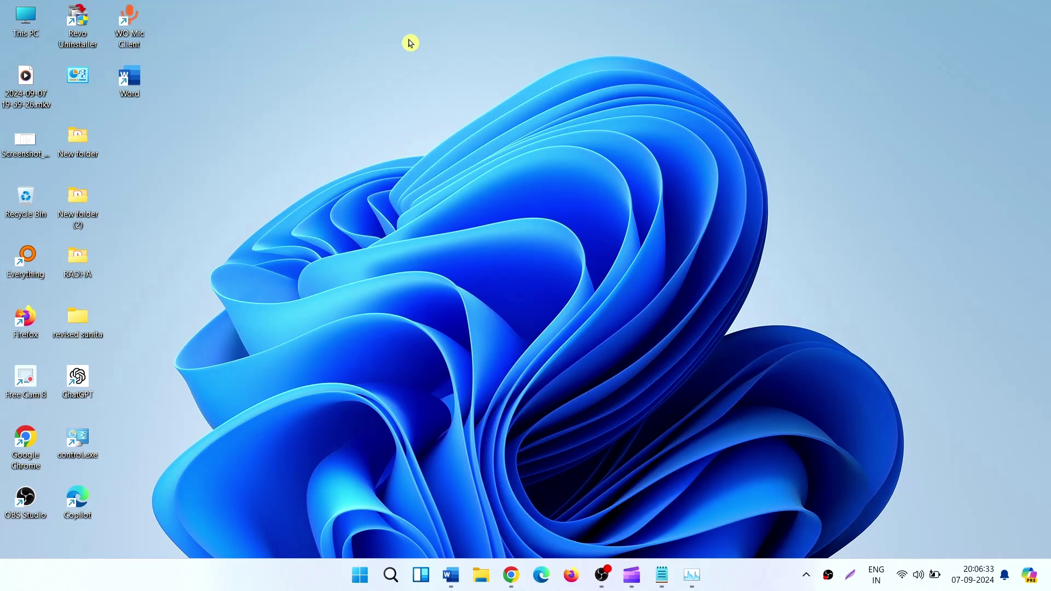
- Search Windows for 'regedit' and launch Registry Editor from the results
{"action": "left_click", "coordinate": [390, 576]}
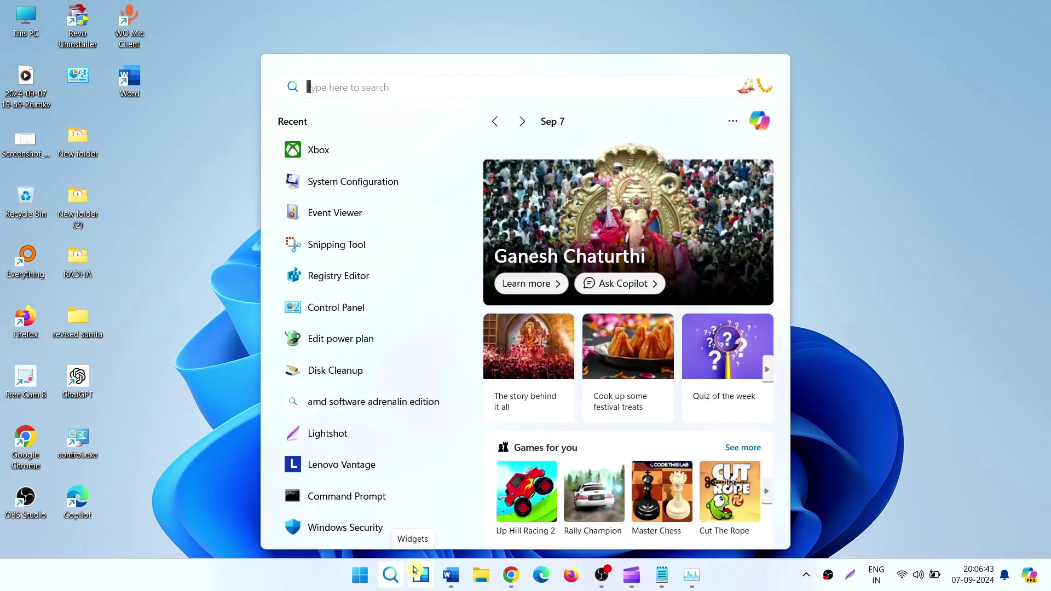
{"action": "type", "text": "rege"}
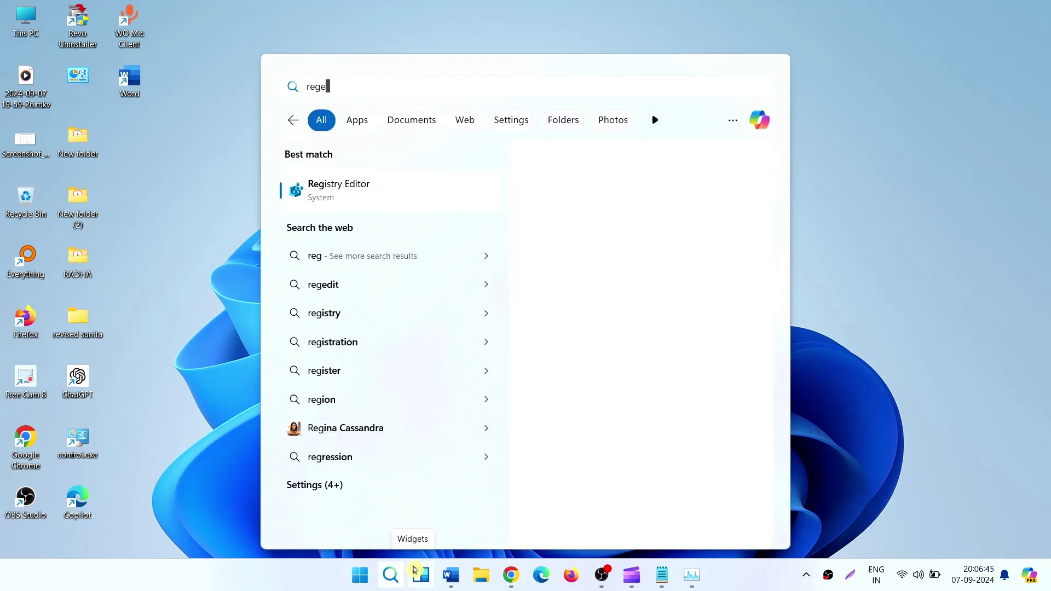
{"action": "type", "text": "dit"}
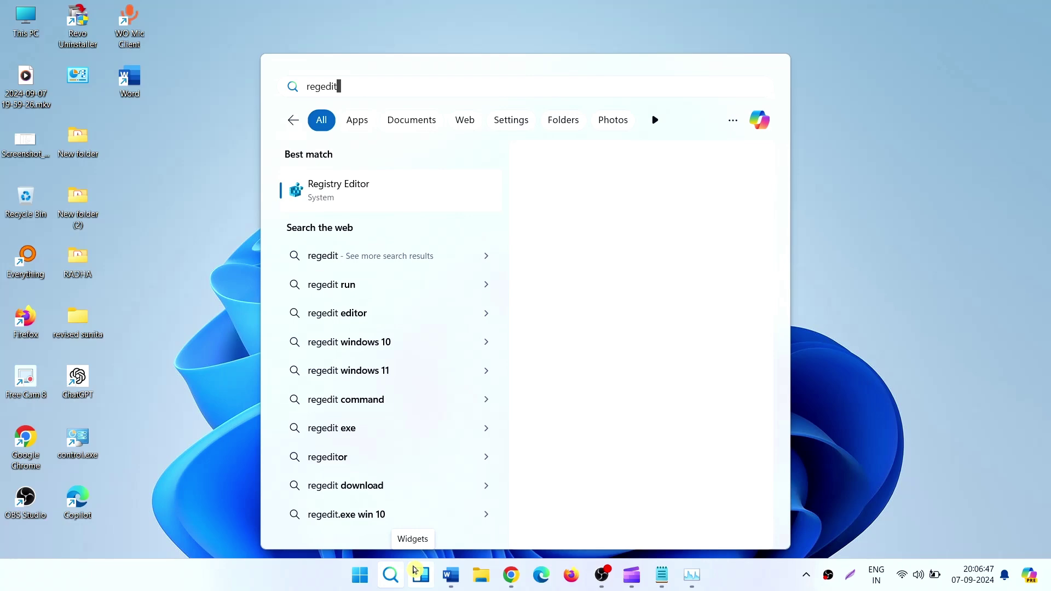
{"action": "left_click", "coordinate": [371, 204]}
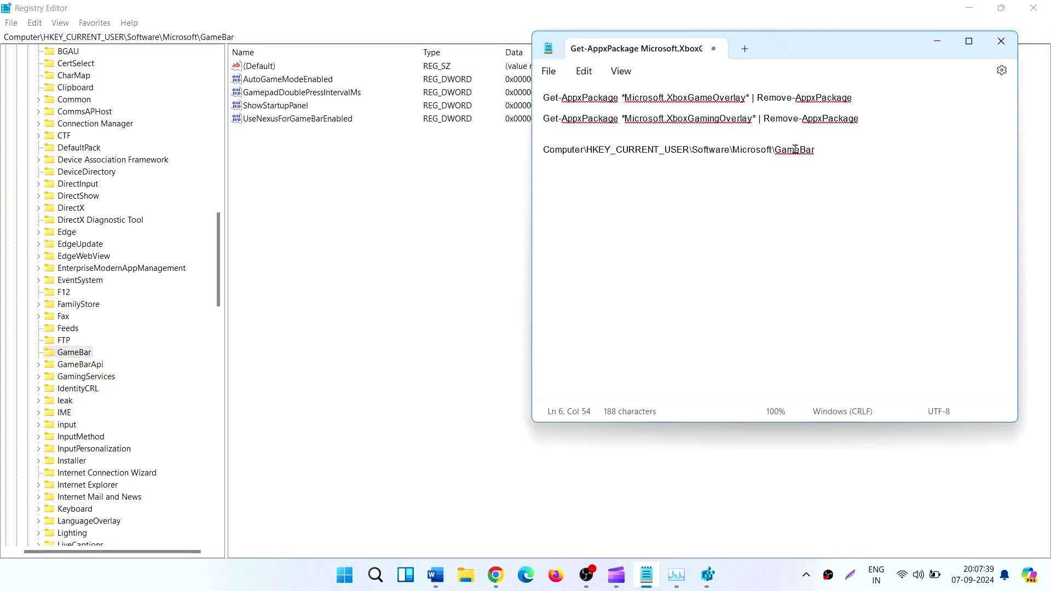
- Copy the GameBar key path from Notepad and paste it into Registry Editor's address bar to navigate there
{"action": "left_click_drag", "start_coordinate": [815, 150], "coordinate": [537, 156]}
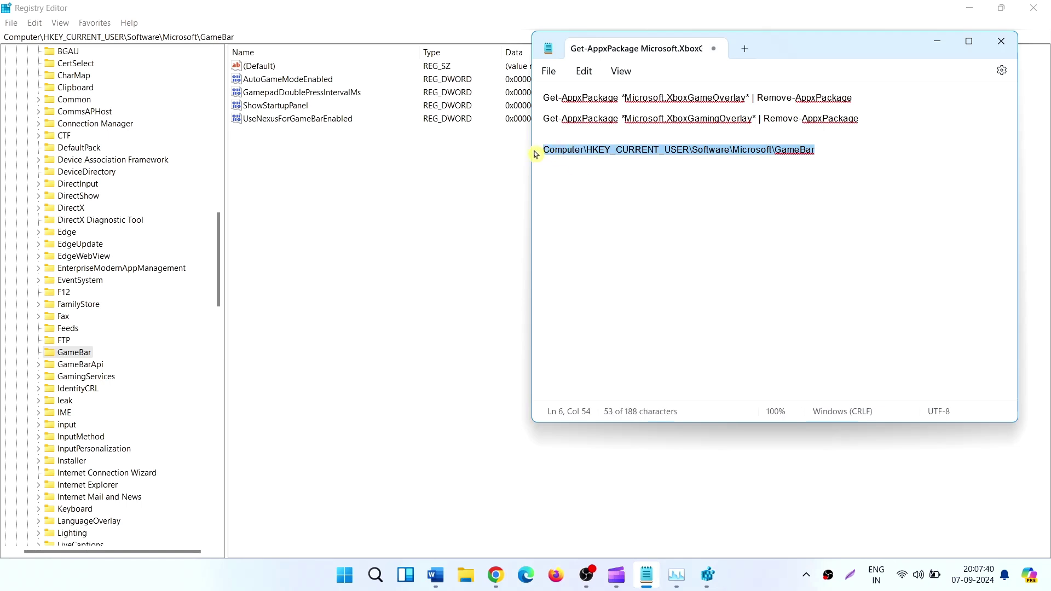
{"action": "right_click", "coordinate": [593, 152]}
{"action": "left_click", "coordinate": [618, 221]}
{"action": "left_click", "coordinate": [832, 150]}
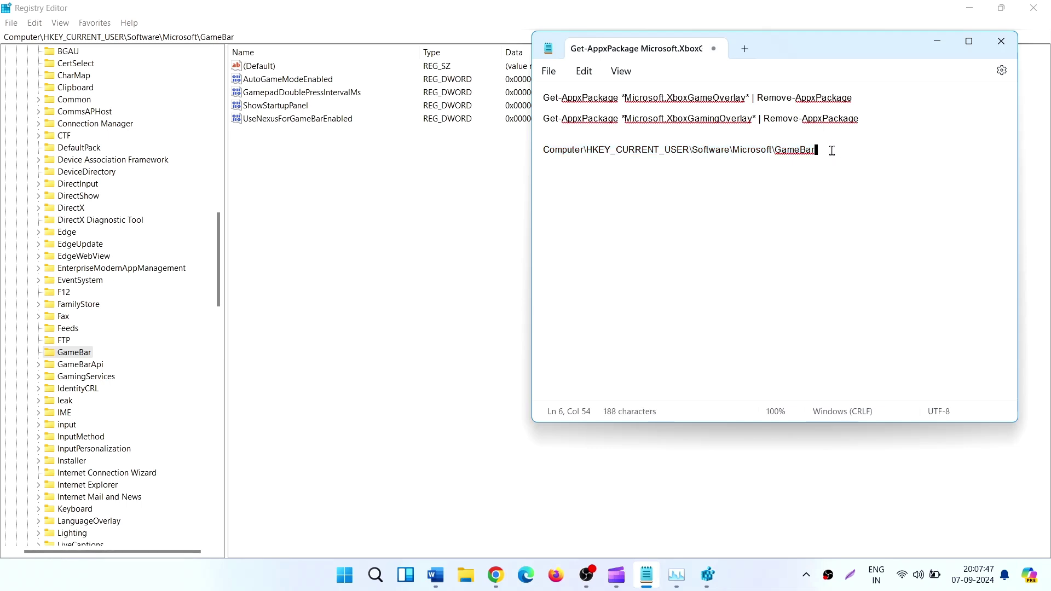
{"action": "left_click", "coordinate": [39, 38]}
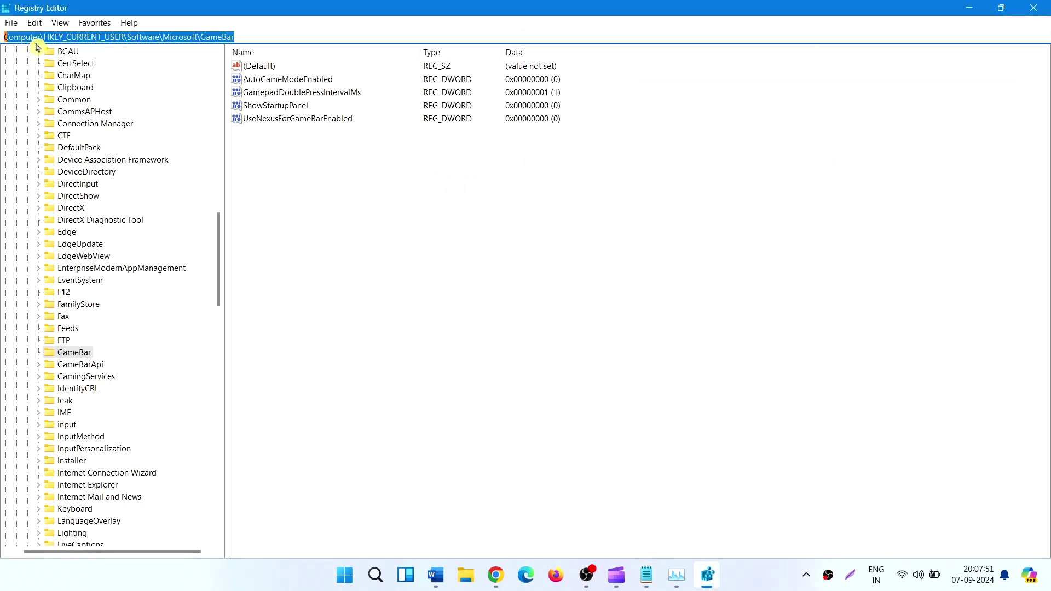
{"action": "right_click", "coordinate": [54, 38]}
{"action": "left_click", "coordinate": [70, 96]}
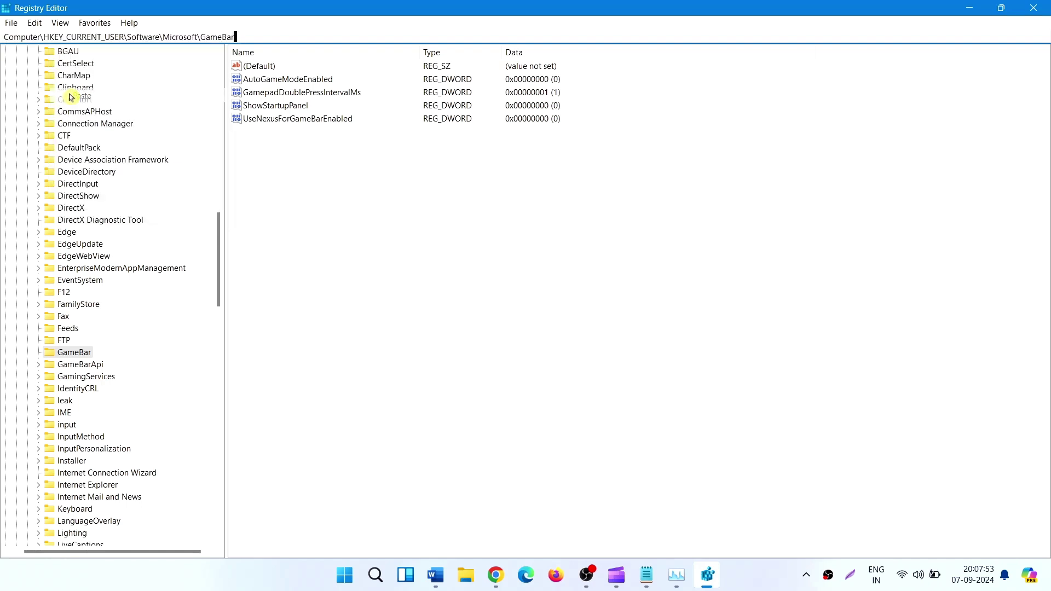
{"action": "key", "text": "Return"}
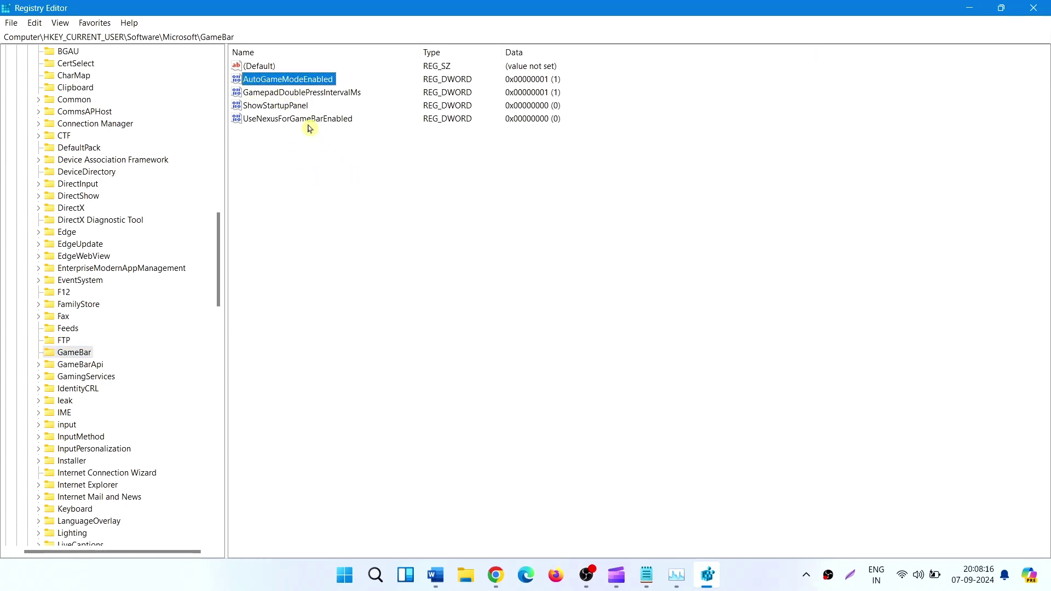
- Set AutoGameModeEnabled to 0, then add a new DWORD (32-bit) value to the GameBar key
{"action": "double_click", "coordinate": [317, 87]}
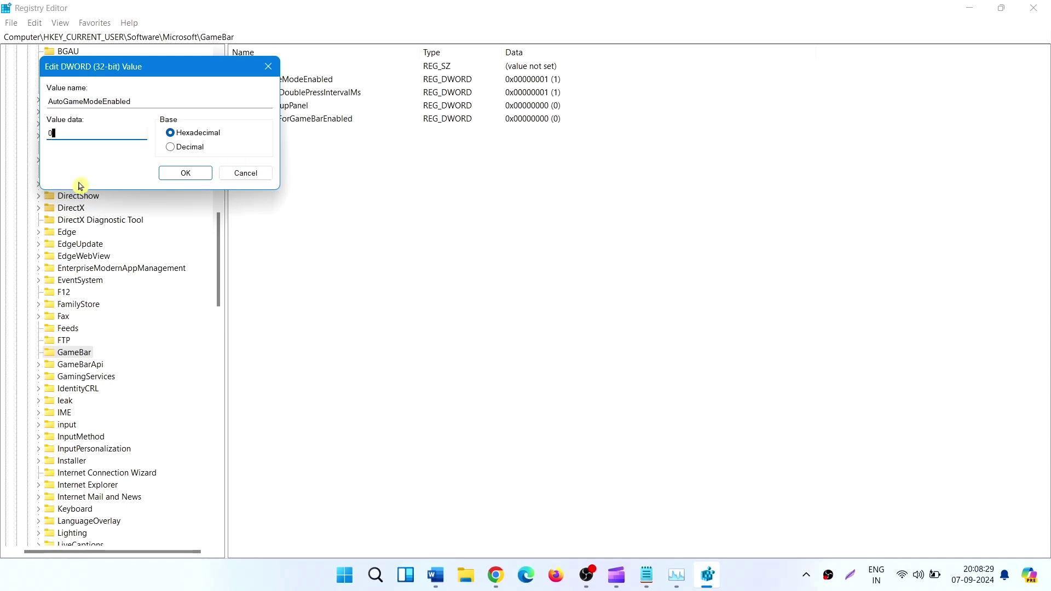
{"action": "left_click", "coordinate": [173, 174]}
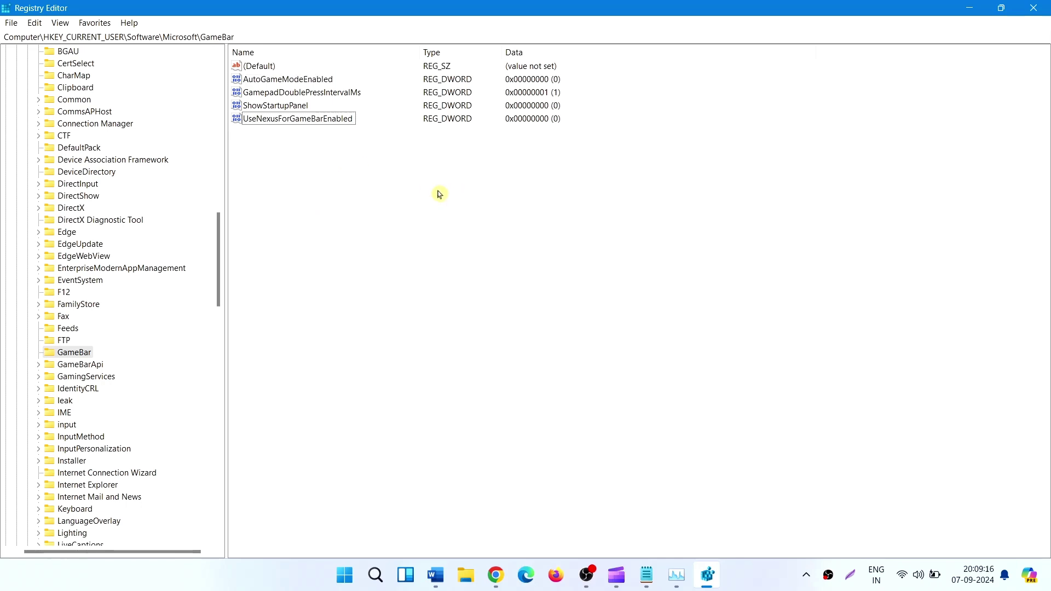
{"action": "mouse_move", "coordinate": [453, 197]}
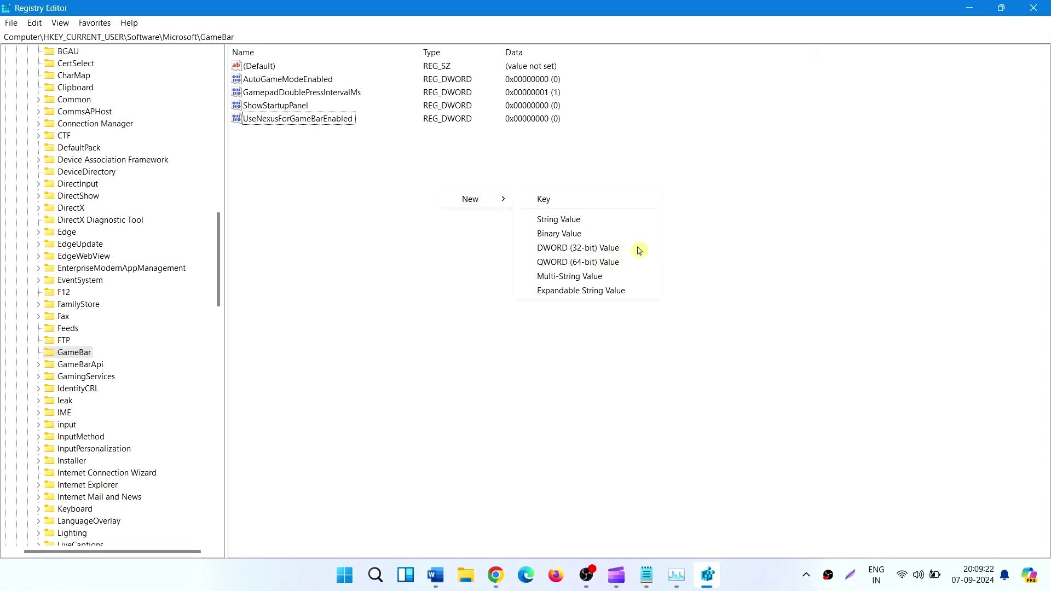
{"action": "left_click", "coordinate": [639, 250]}
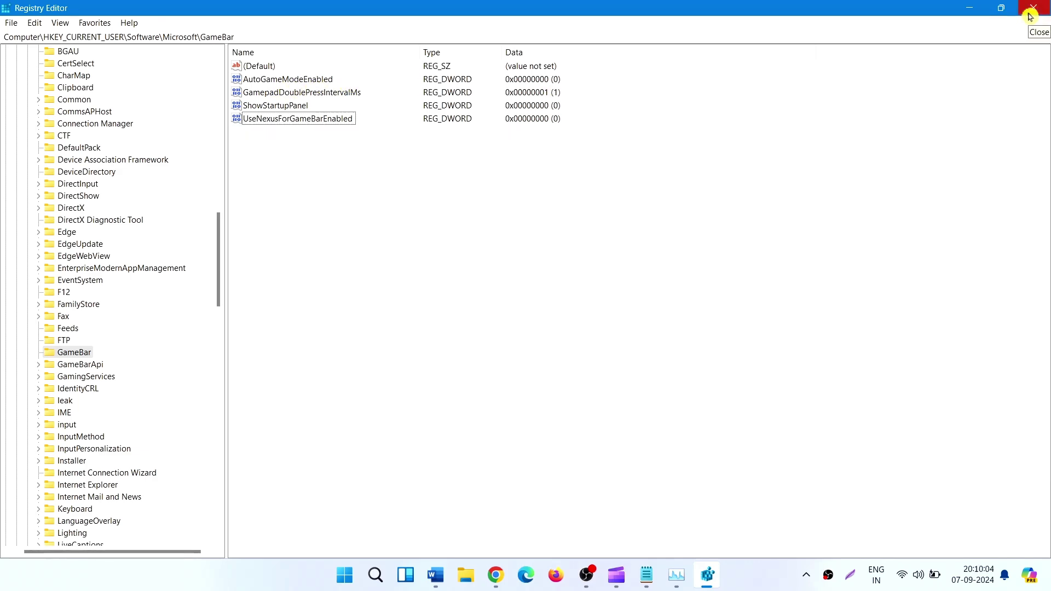
- Close Registry Editor, minimize the Notepad commands, and open the Start menu's power options
{"action": "left_click", "coordinate": [1030, 17]}
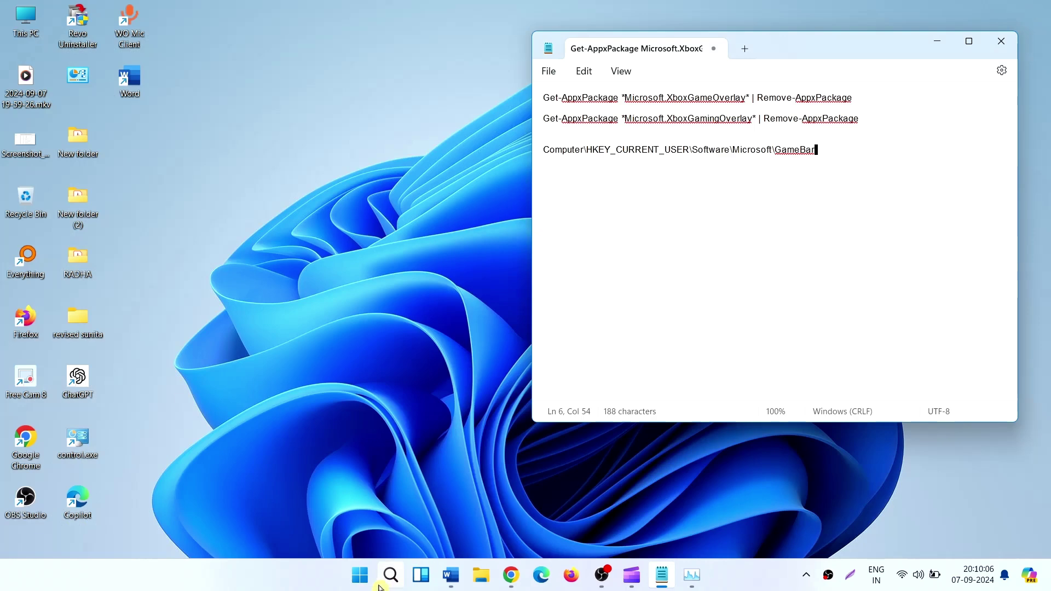
{"action": "left_click", "coordinate": [936, 42]}
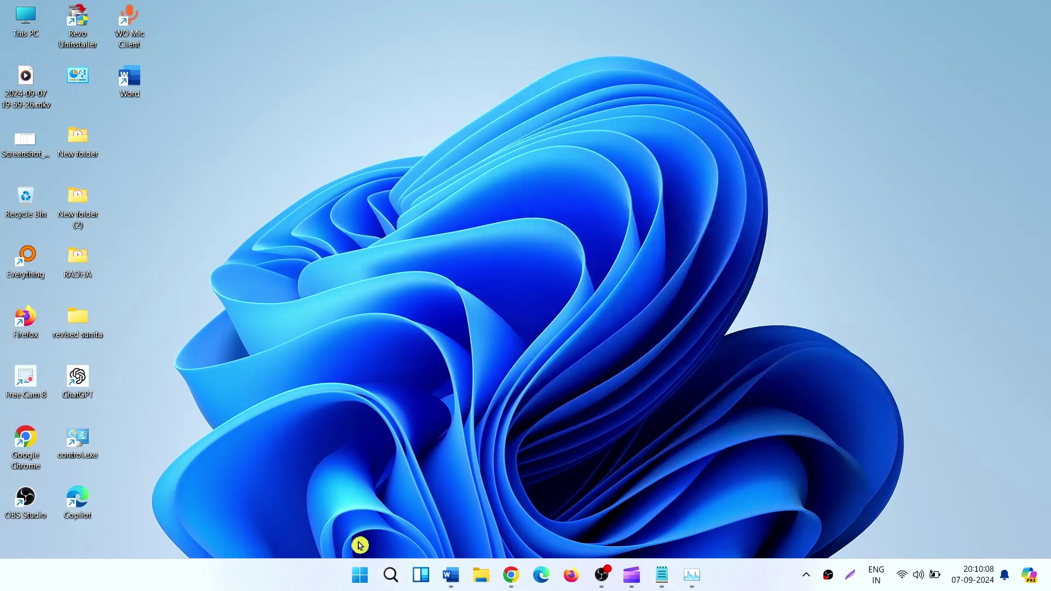
{"action": "left_click", "coordinate": [358, 572]}
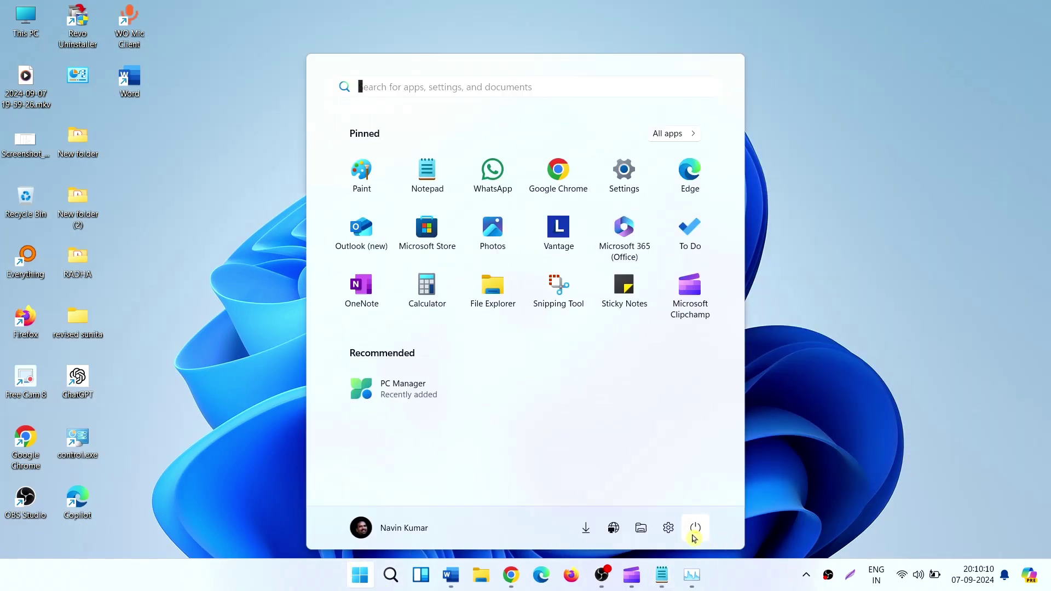
{"action": "left_click", "coordinate": [702, 536]}
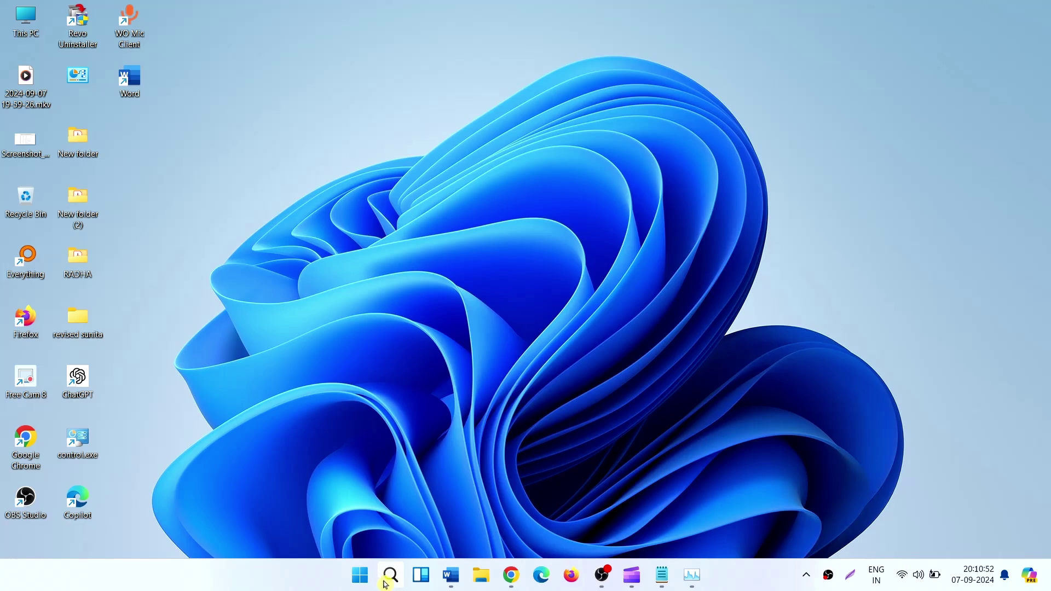
- Search for 'powershell' and launch Windows PowerShell as administrator
{"action": "left_click", "coordinate": [390, 583]}
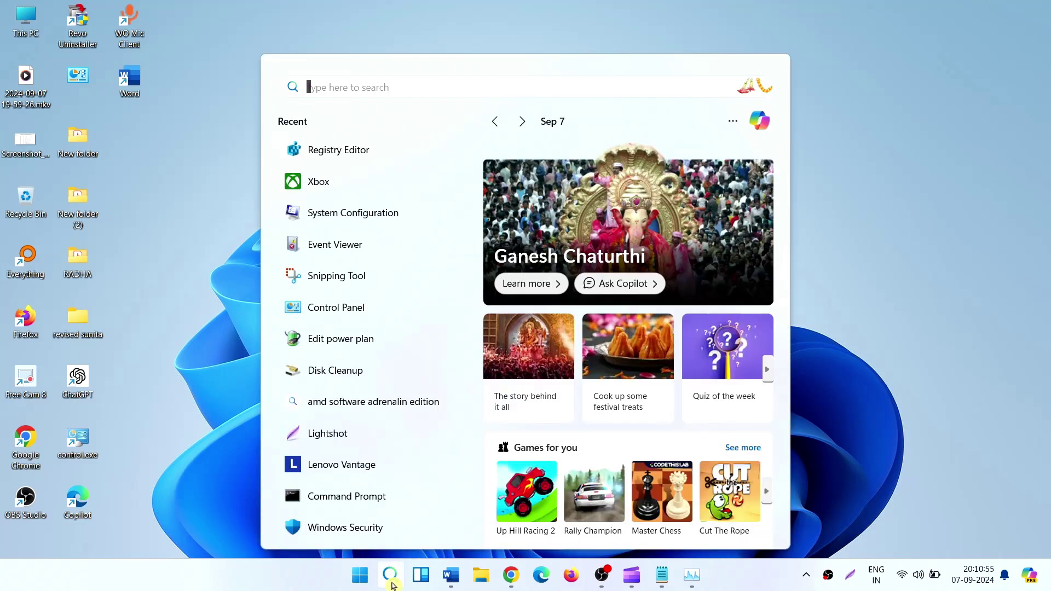
{"action": "type", "text": "pow"}
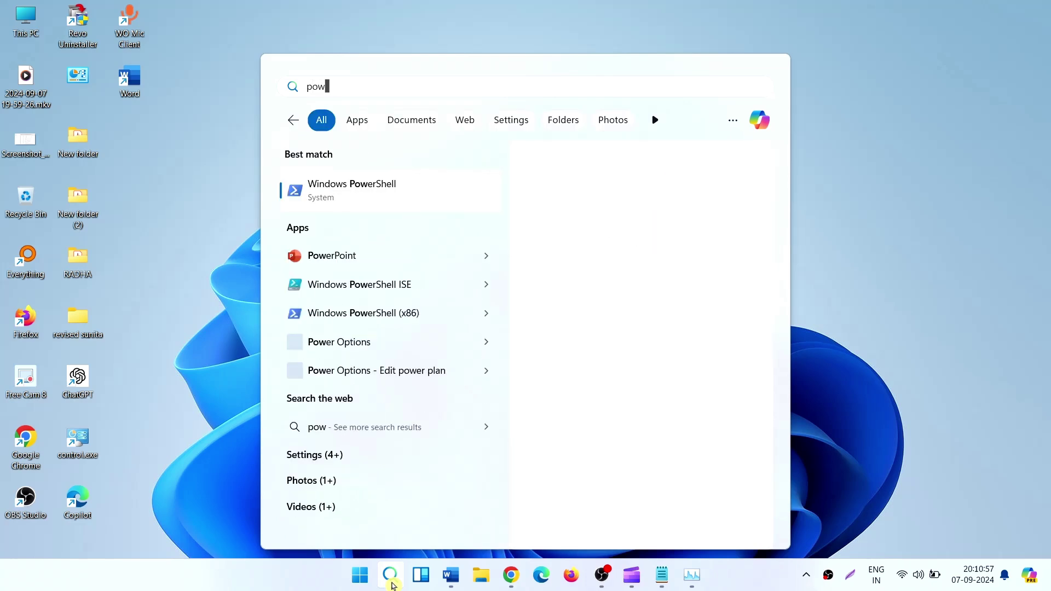
{"action": "type", "text": "ersh"}
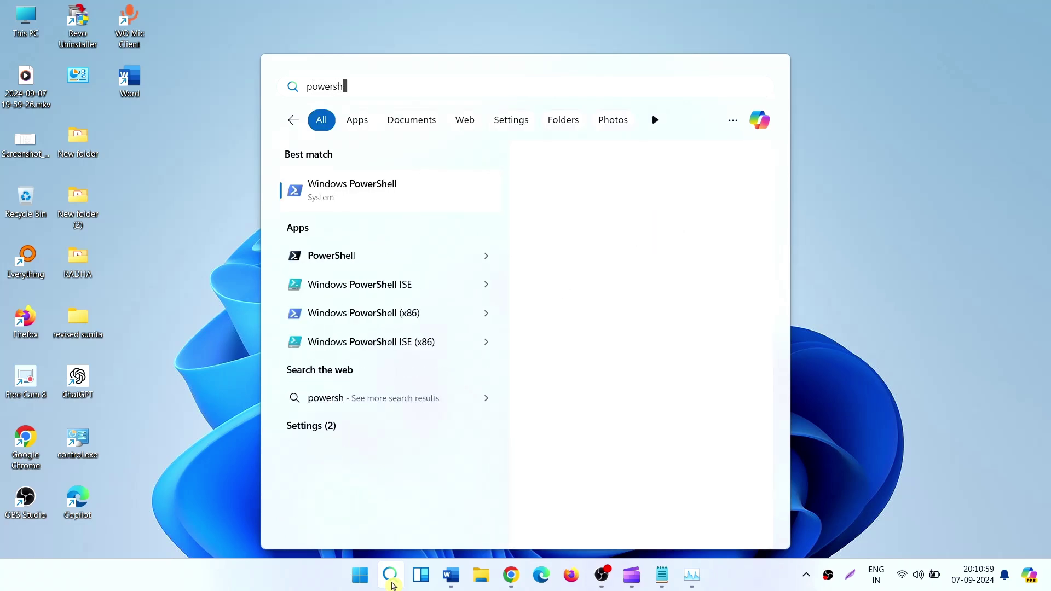
{"action": "type", "text": "ell"}
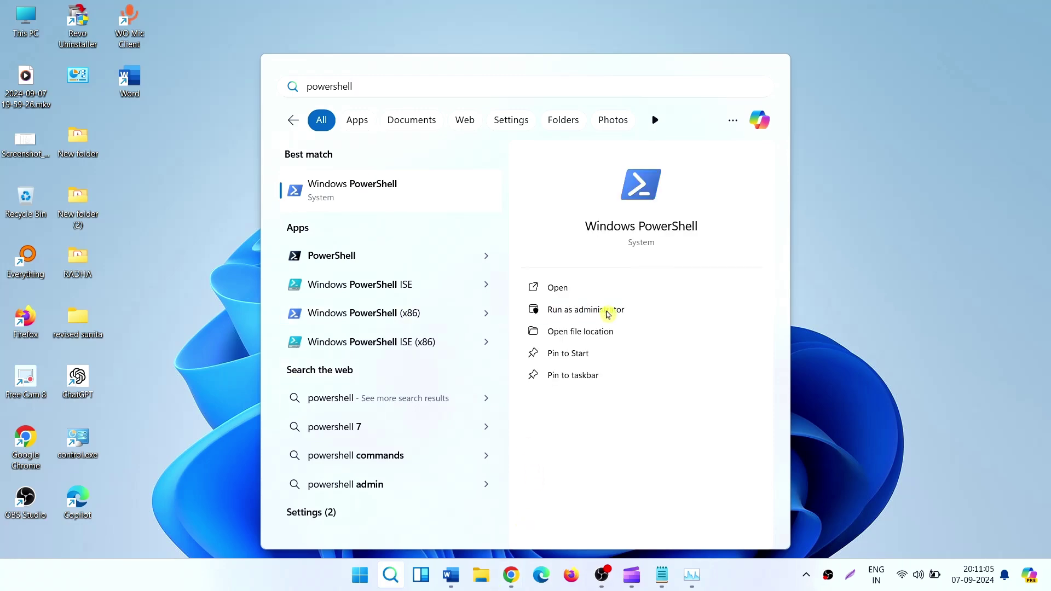
{"action": "left_click", "coordinate": [607, 314]}
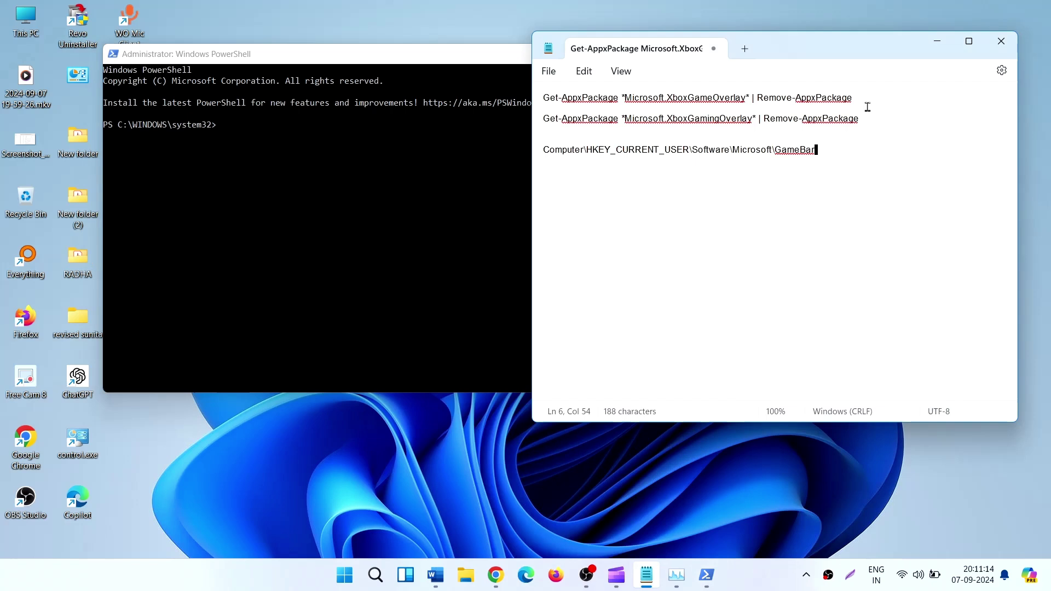
- Copy the XboxGameOverlay Get-AppxPackage | Remove-AppxPackage command from Notepad and paste it into PowerShell
{"action": "left_click", "coordinate": [857, 98]}
{"action": "left_click_drag", "start_coordinate": [857, 98], "coordinate": [464, 99]}
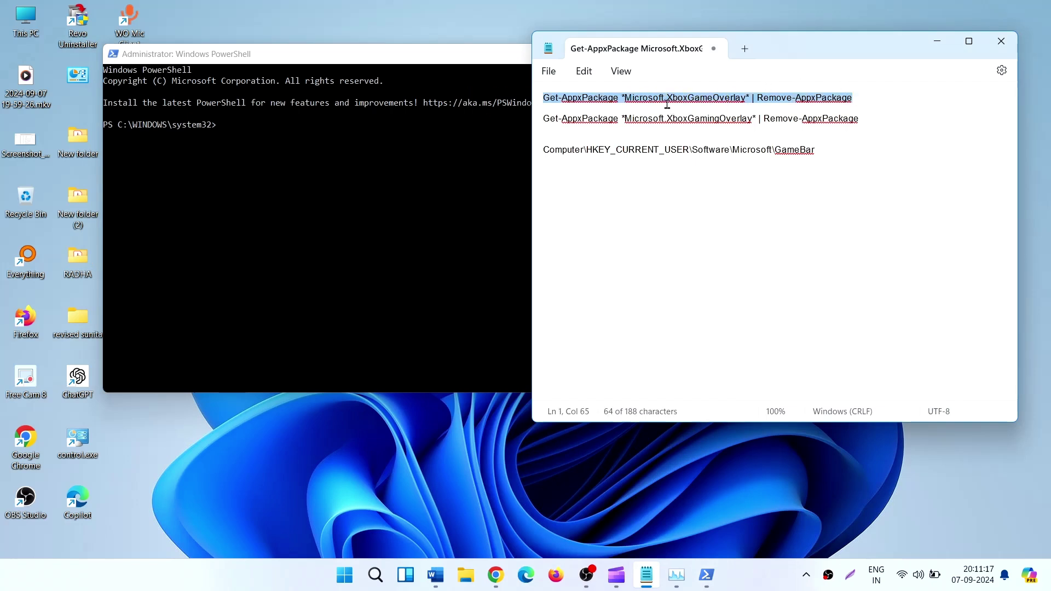
{"action": "right_click", "coordinate": [662, 104]}
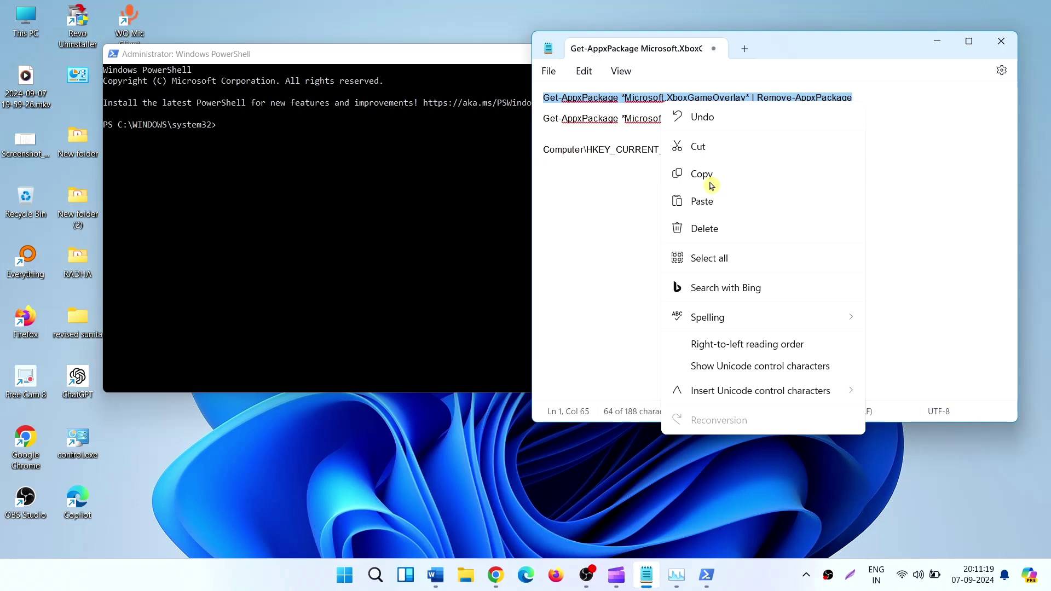
{"action": "left_click", "coordinate": [711, 183]}
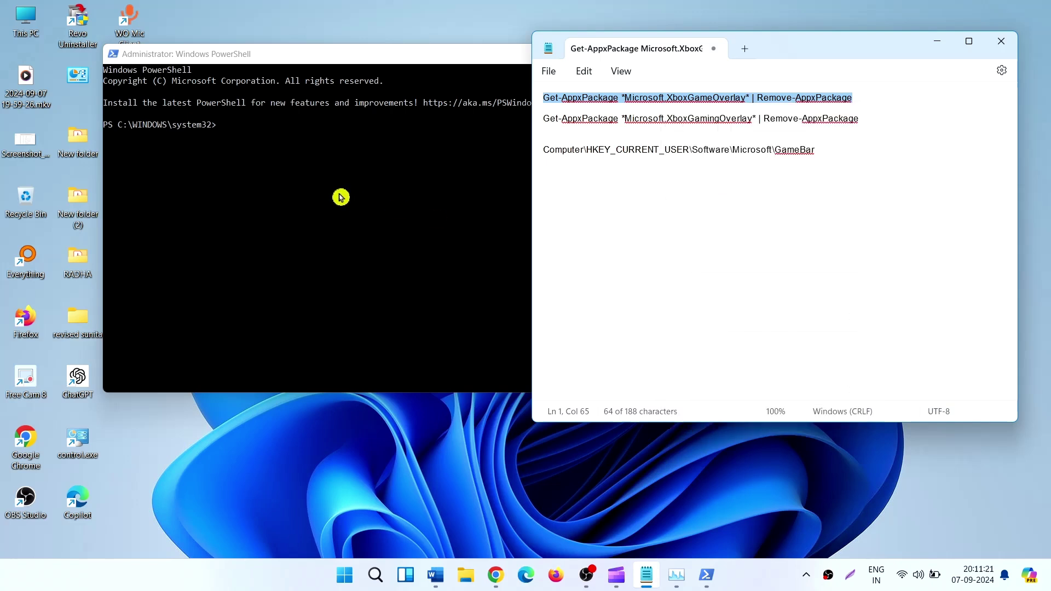
{"action": "left_click", "coordinate": [263, 131]}
{"action": "right_click", "coordinate": [253, 129]}
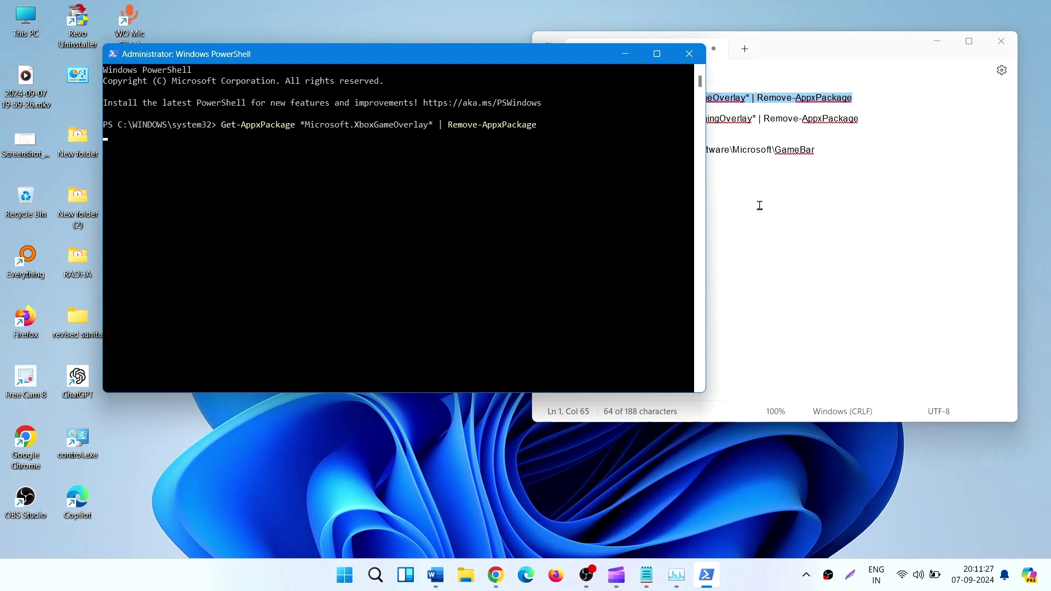
- Copy the XboxGamingOverlay removal command from Notepad, paste it into PowerShell, and run it
{"action": "left_click", "coordinate": [884, 193]}
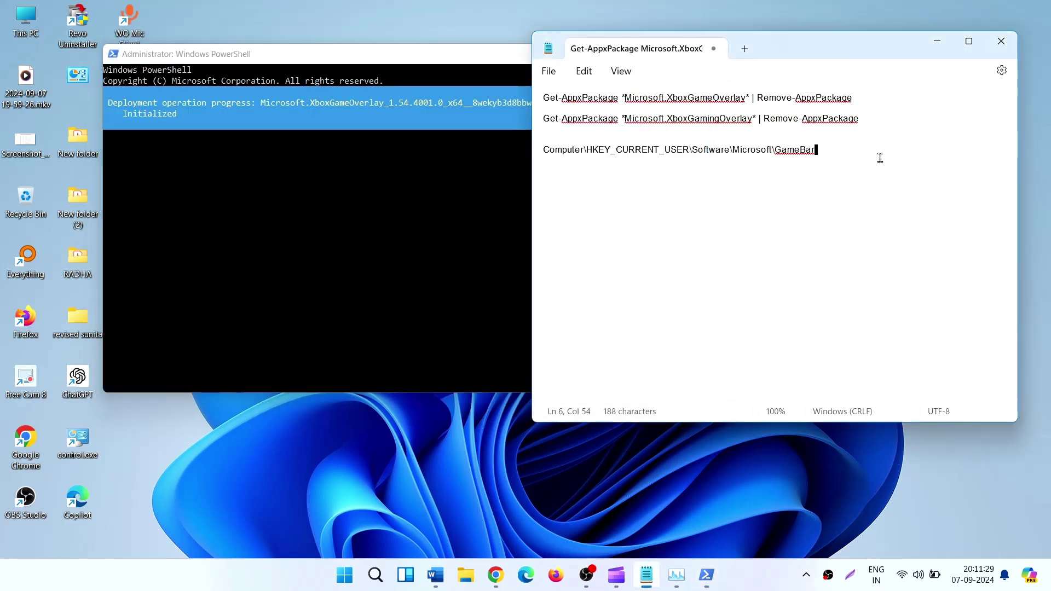
{"action": "left_click_drag", "start_coordinate": [861, 118], "coordinate": [541, 120]}
{"action": "right_click", "coordinate": [560, 122]}
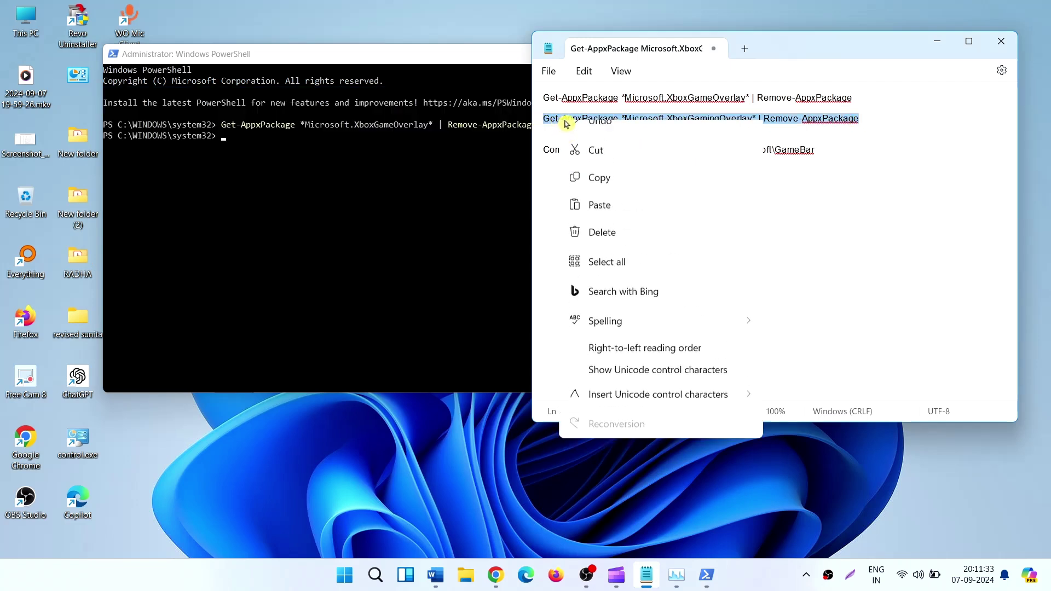
{"action": "left_click", "coordinate": [591, 199]}
{"action": "left_click", "coordinate": [865, 121]}
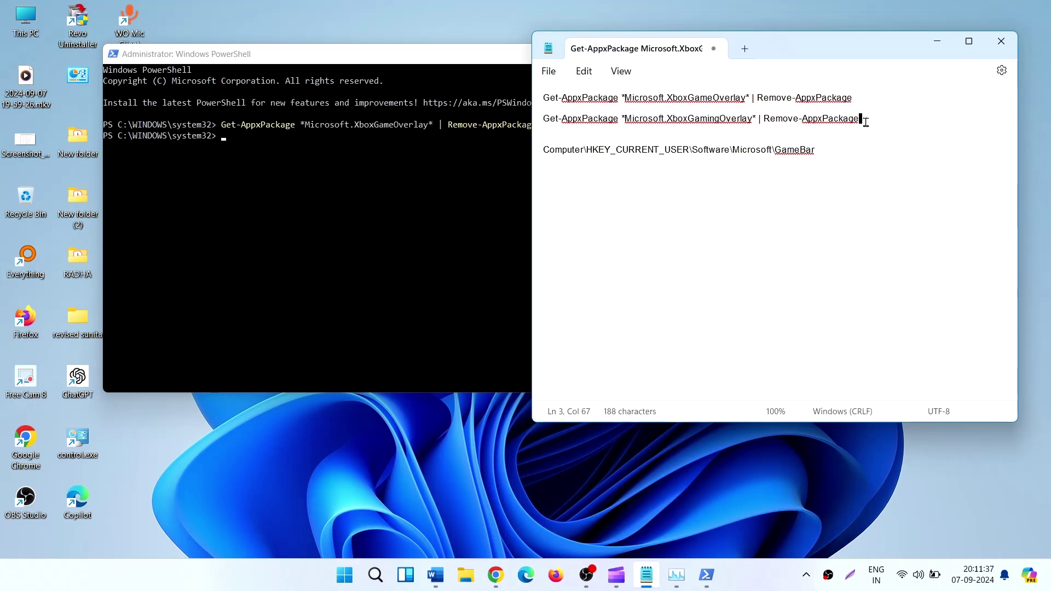
{"action": "left_click_drag", "start_coordinate": [863, 120], "coordinate": [525, 98]}
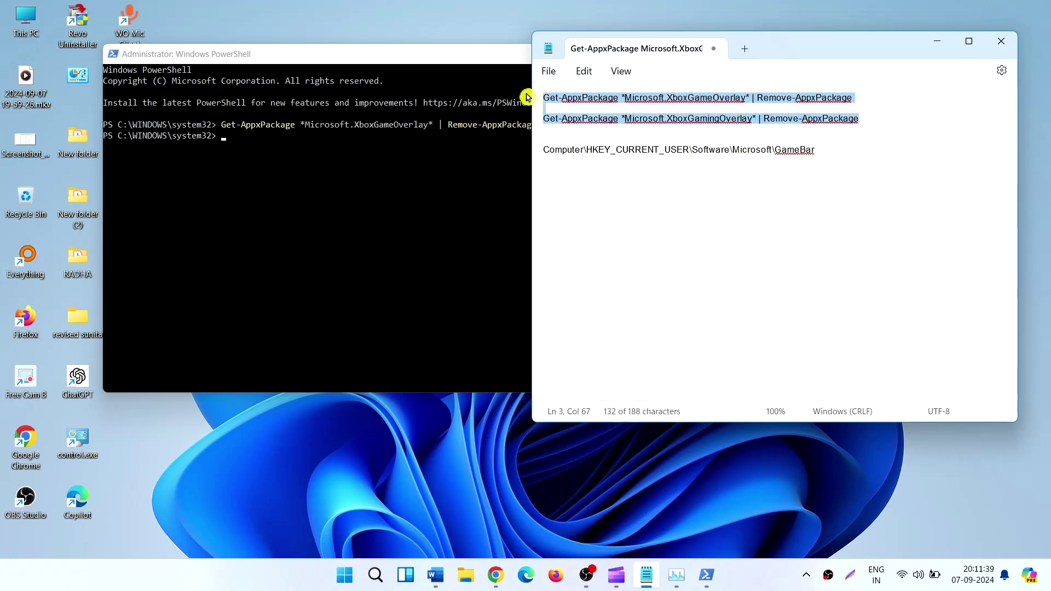
{"action": "left_click", "coordinate": [937, 42]}
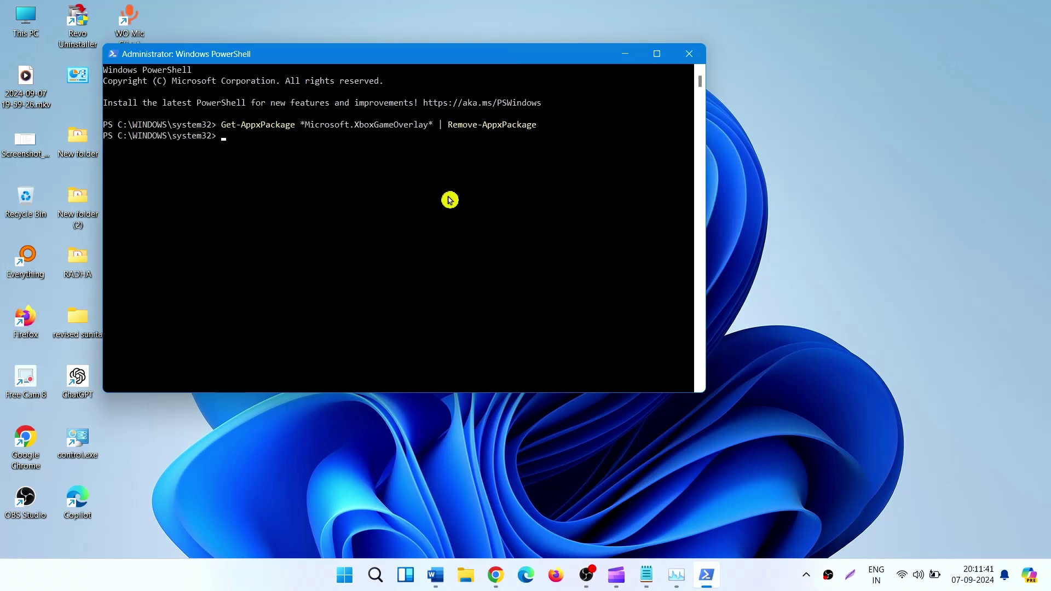
{"action": "right_click", "coordinate": [289, 160]}
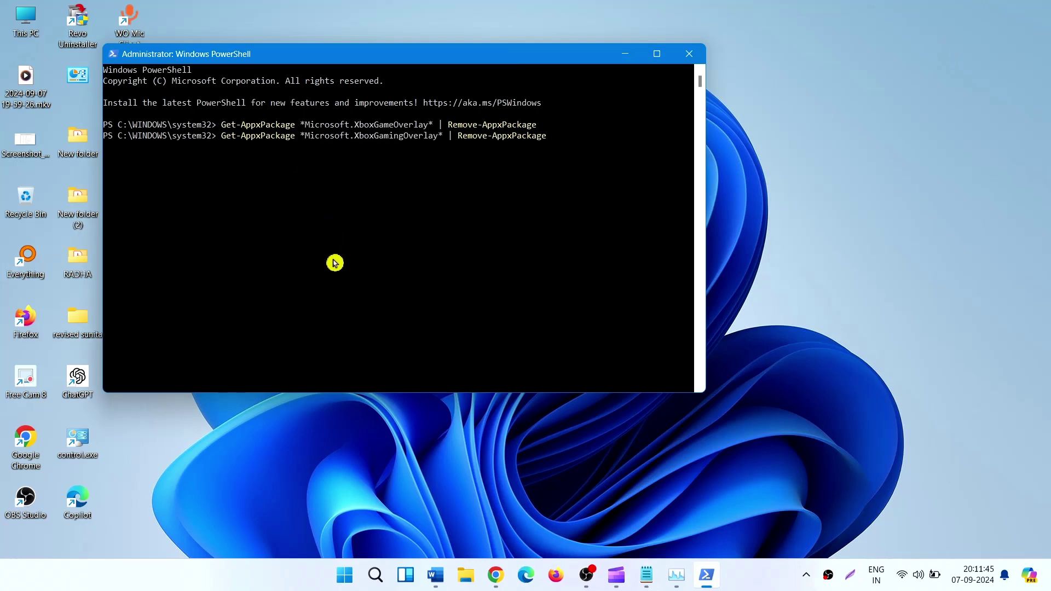
{"action": "key", "text": "Return"}
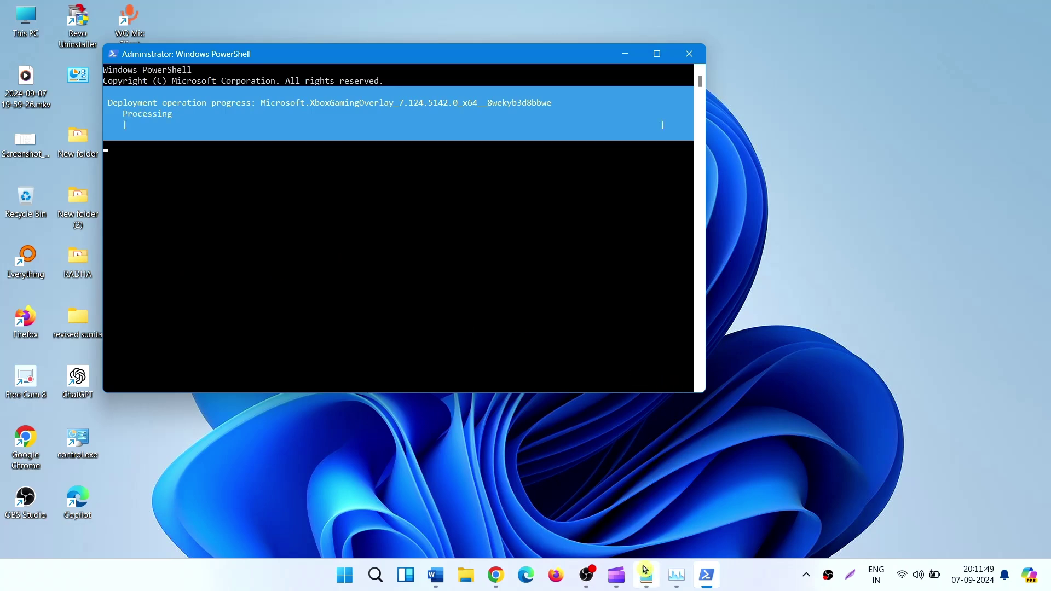
- Minimize the Administrator PowerShell window to reveal the empty desktop
{"action": "left_click", "coordinate": [625, 54]}
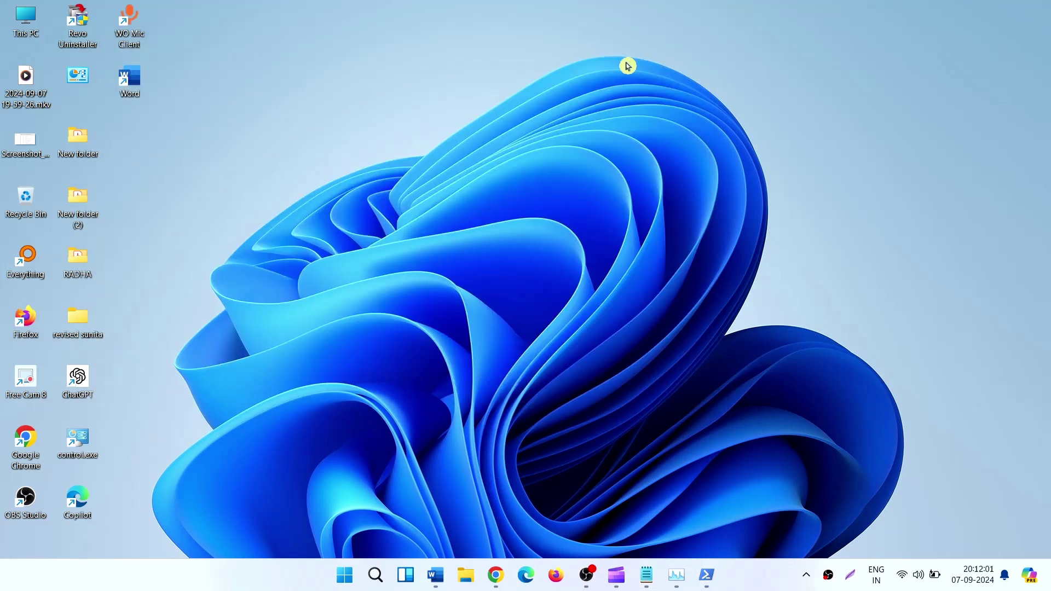